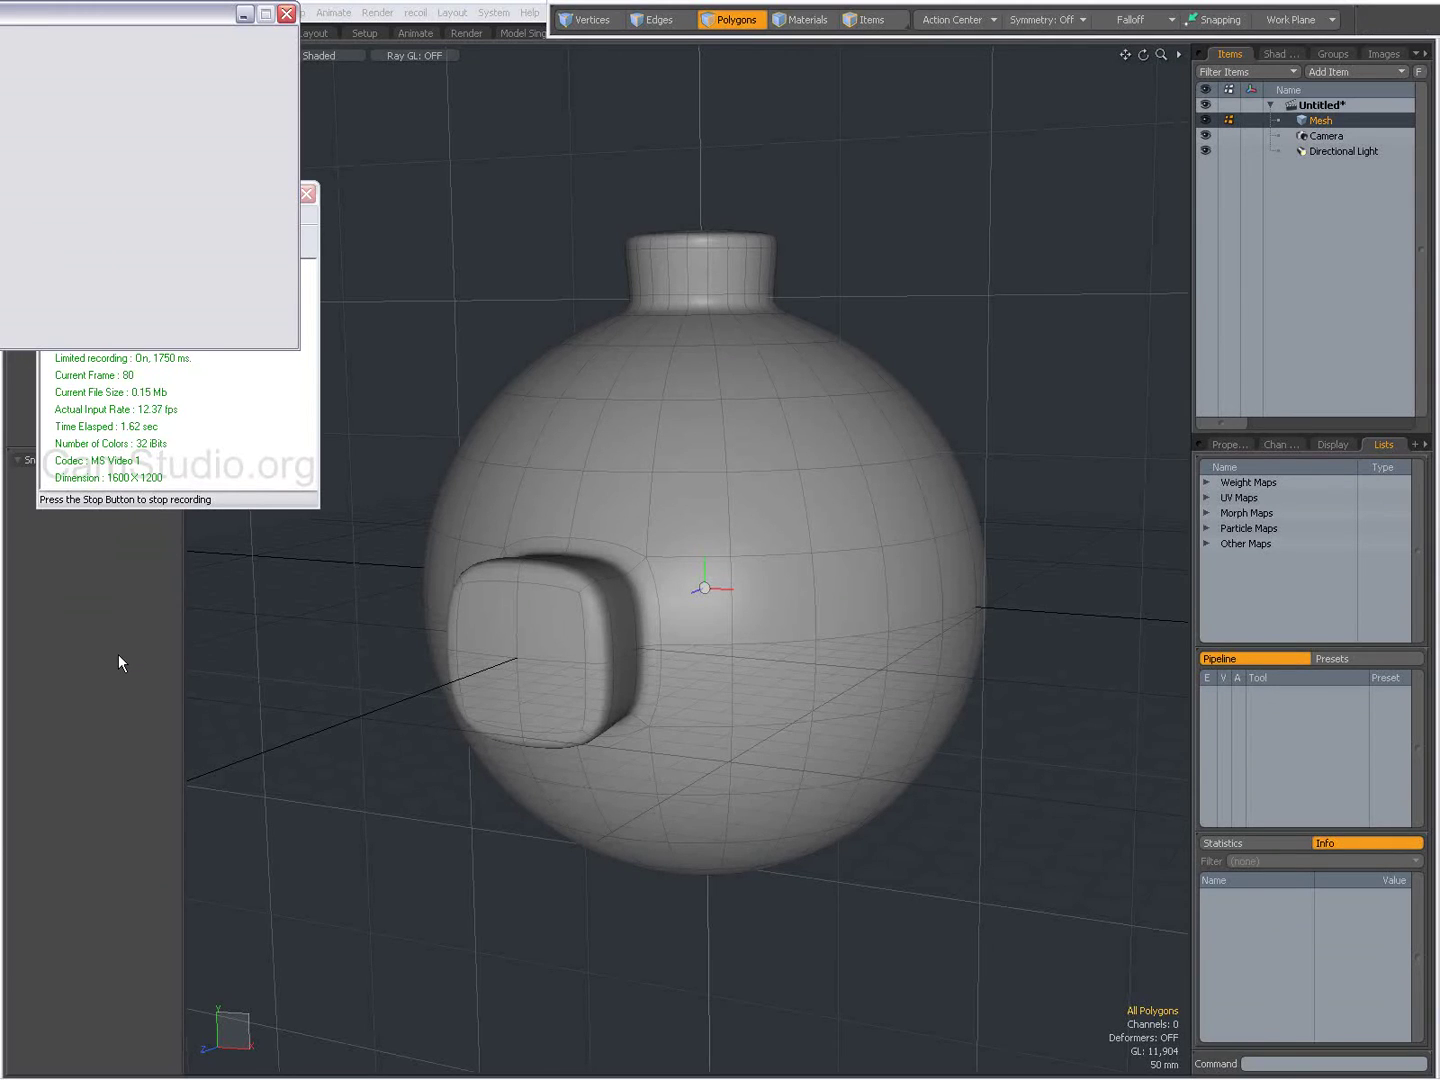
- Start Scatter Clone on the sphere mesh and generate 5 clones over a range of about 3.11 × 2.44 × 2.94 m
{"action": "left_click_drag", "start_coordinate": [568, 618], "coordinate": [741, 600], "text": "alt"}
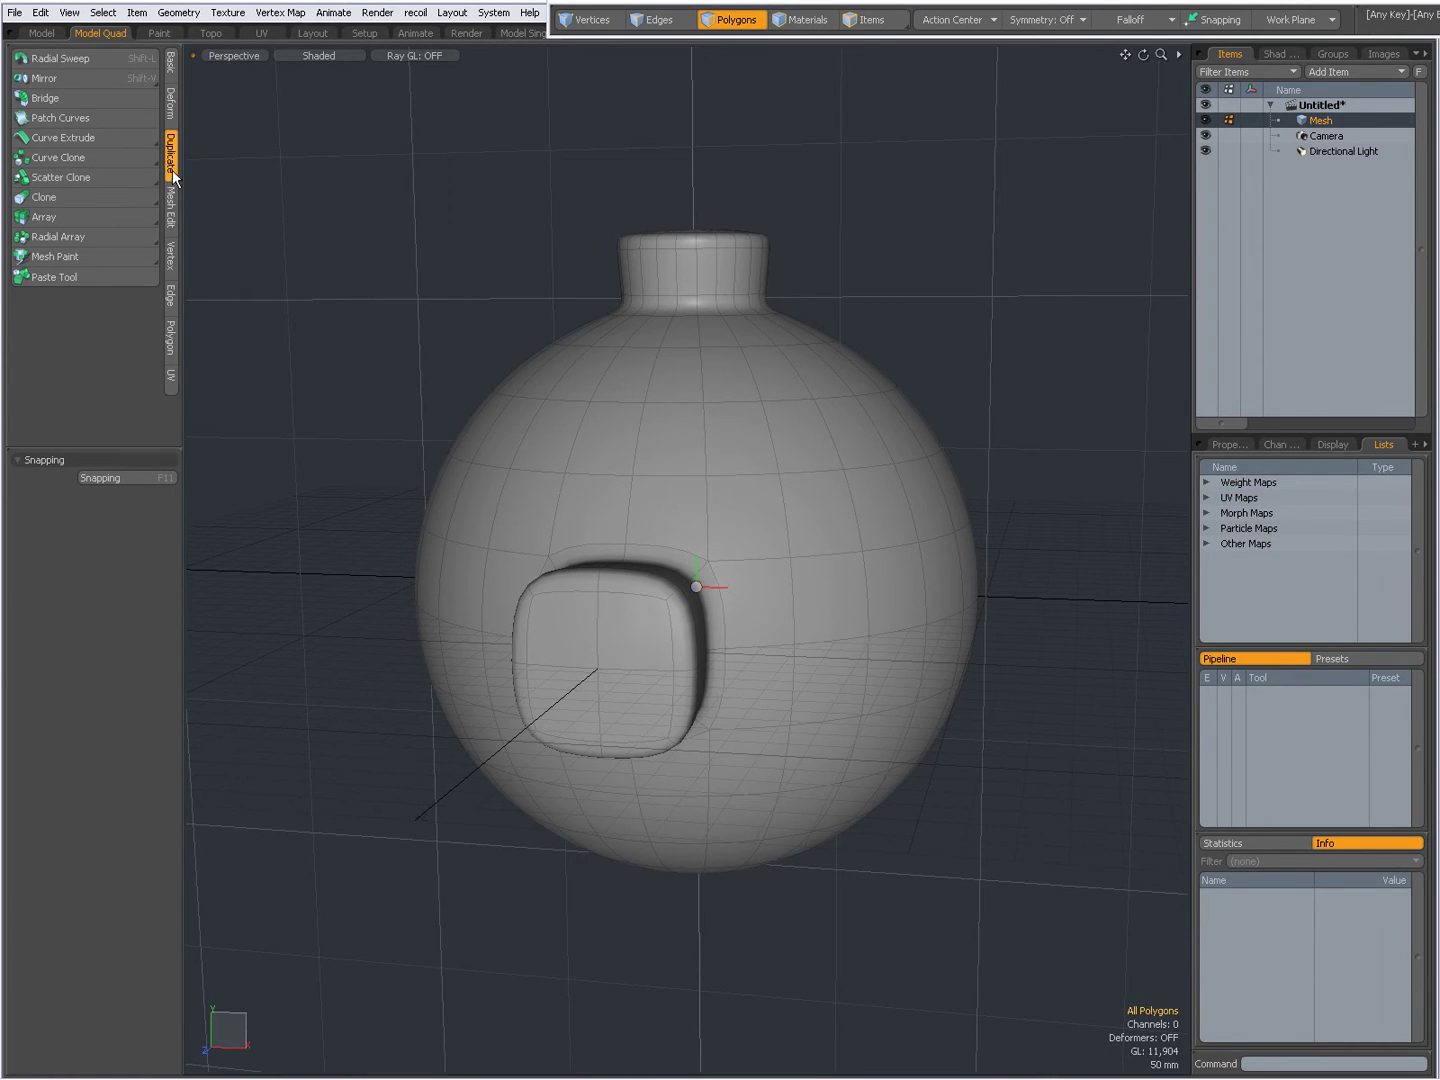
{"action": "left_click", "coordinate": [73, 175]}
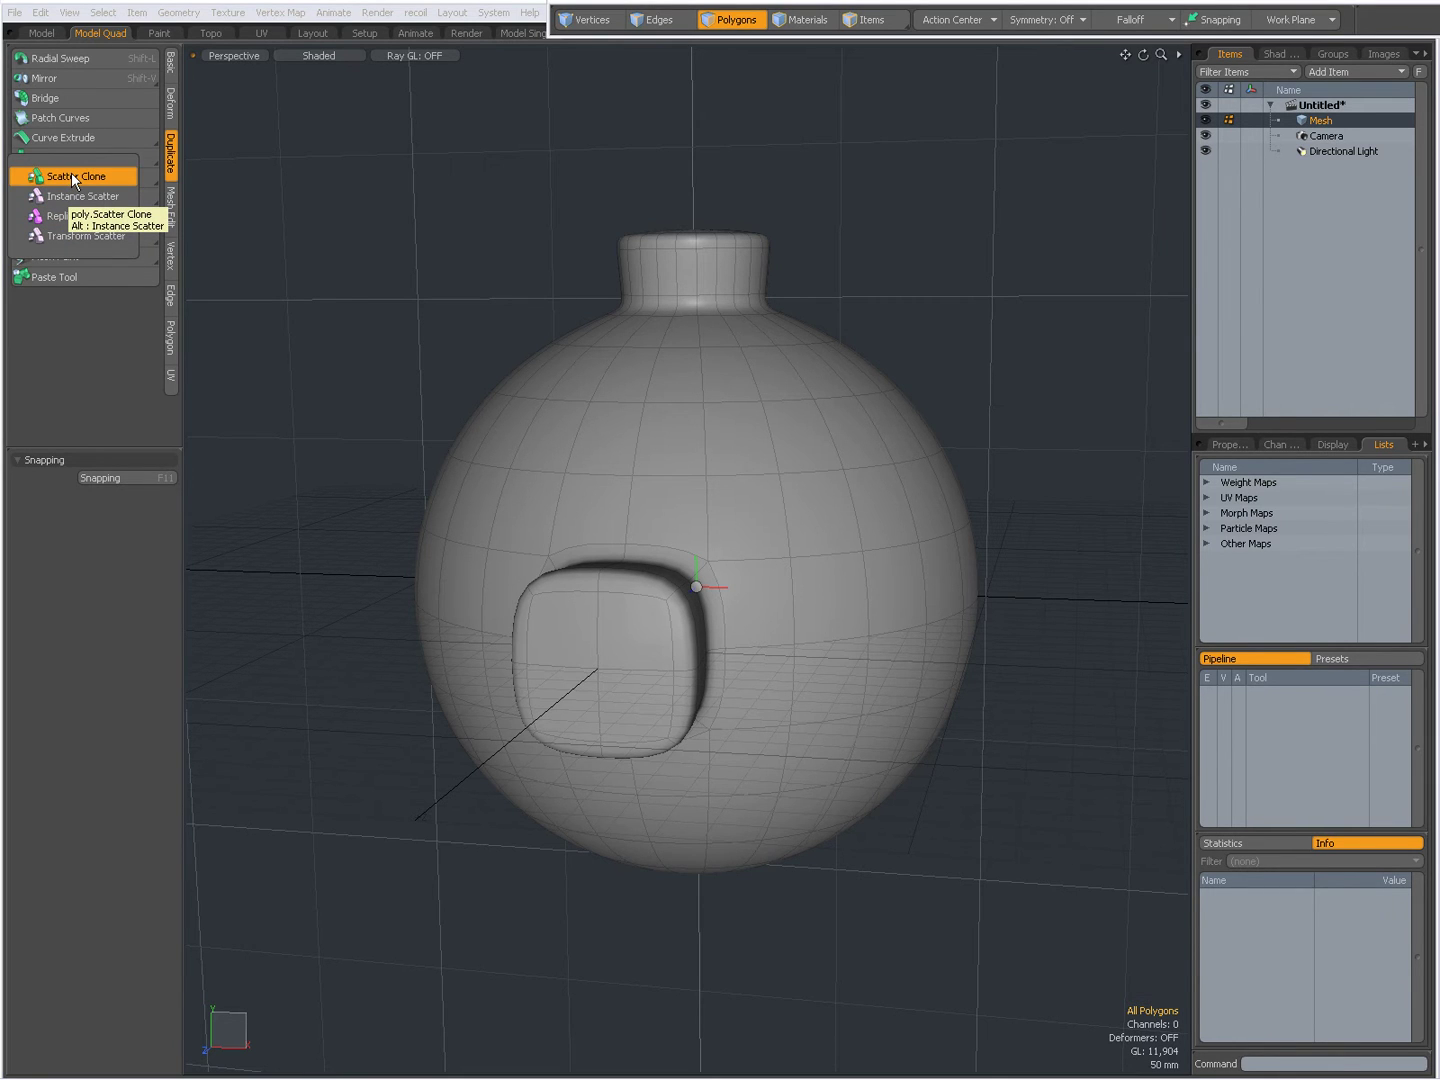
{"action": "left_click", "coordinate": [73, 178]}
{"action": "mouse_move", "coordinate": [669, 489]}
{"action": "left_mouse_down", "text": "ctrl+alt"}
{"action": "mouse_move", "coordinate": [509, 455]}
{"action": "mouse_move", "coordinate": [505, 508]}
{"action": "mouse_move", "coordinate": [736, 456]}
{"action": "mouse_move", "coordinate": [759, 523]}
{"action": "mouse_move", "coordinate": [630, 497]}
{"action": "mouse_move", "coordinate": [850, 555]}
{"action": "mouse_move", "coordinate": [761, 630]}
{"action": "mouse_move", "coordinate": [839, 494]}
{"action": "mouse_move", "coordinate": [798, 567]}
{"action": "left_mouse_up", "text": "ctrl+alt"}
{"action": "left_click", "coordinate": [729, 438]}
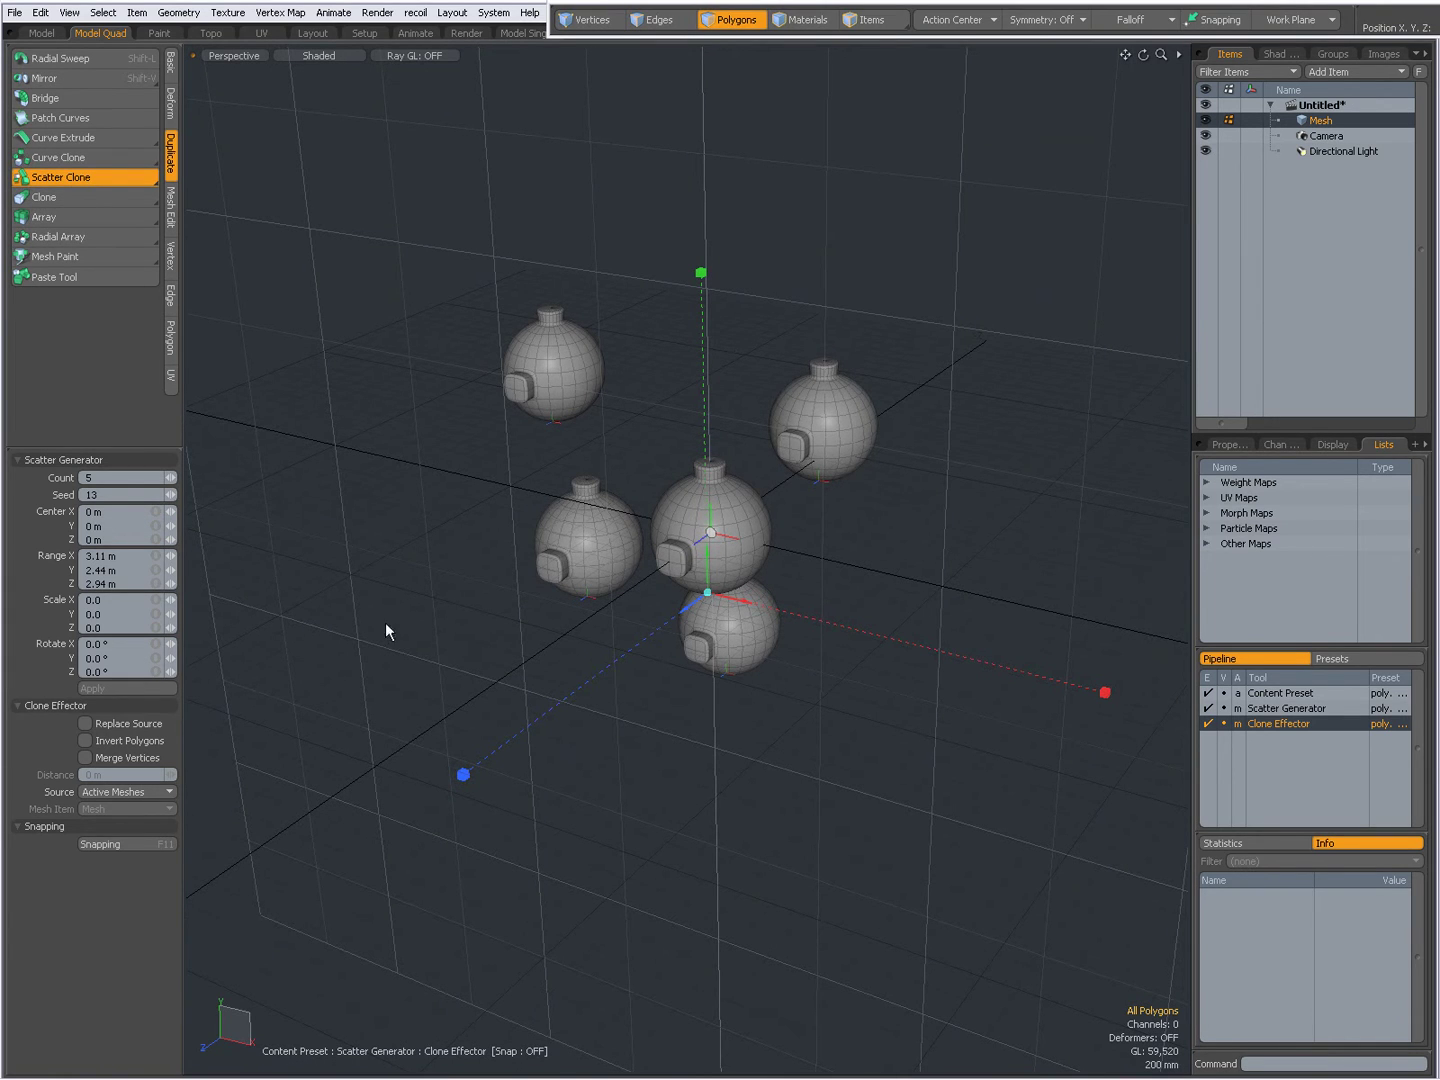
{"action": "left_click_drag", "start_coordinate": [738, 676], "coordinate": [722, 634], "text": "alt"}
{"action": "mouse_move", "coordinate": [598, 581]}
{"action": "left_mouse_down", "text": "alt"}
{"action": "mouse_move", "coordinate": [740, 690]}
{"action": "mouse_move", "coordinate": [725, 671]}
{"action": "left_mouse_up", "text": "alt"}
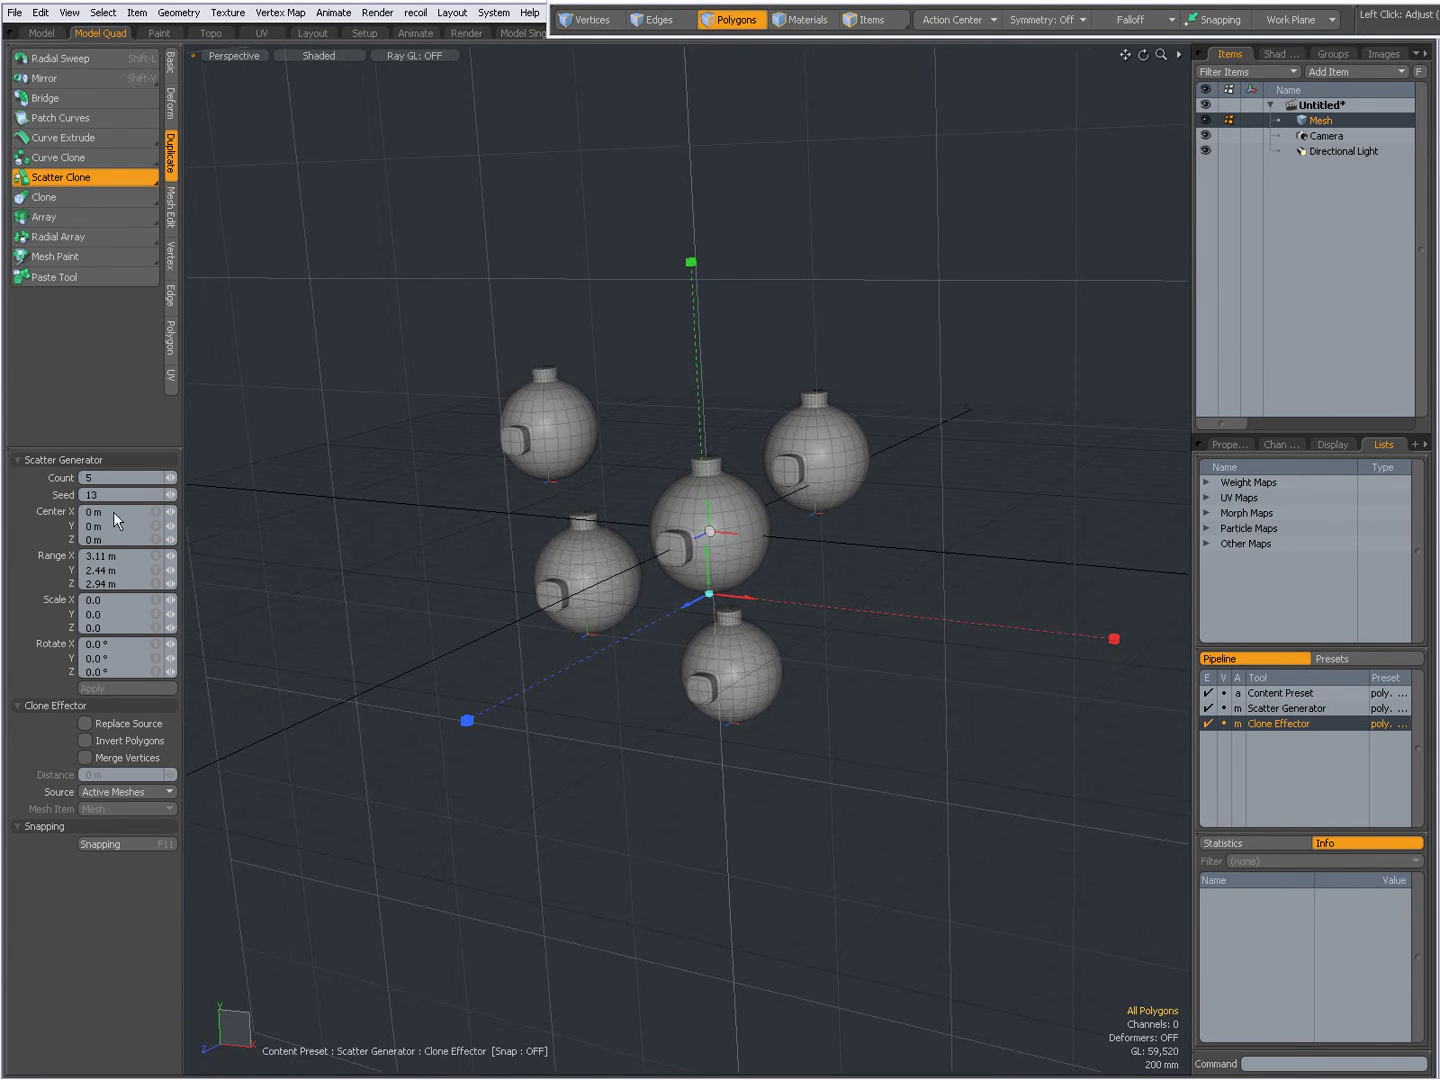
- Try a clone count of up to 8, and return it to 5
{"action": "left_click", "coordinate": [174, 478]}
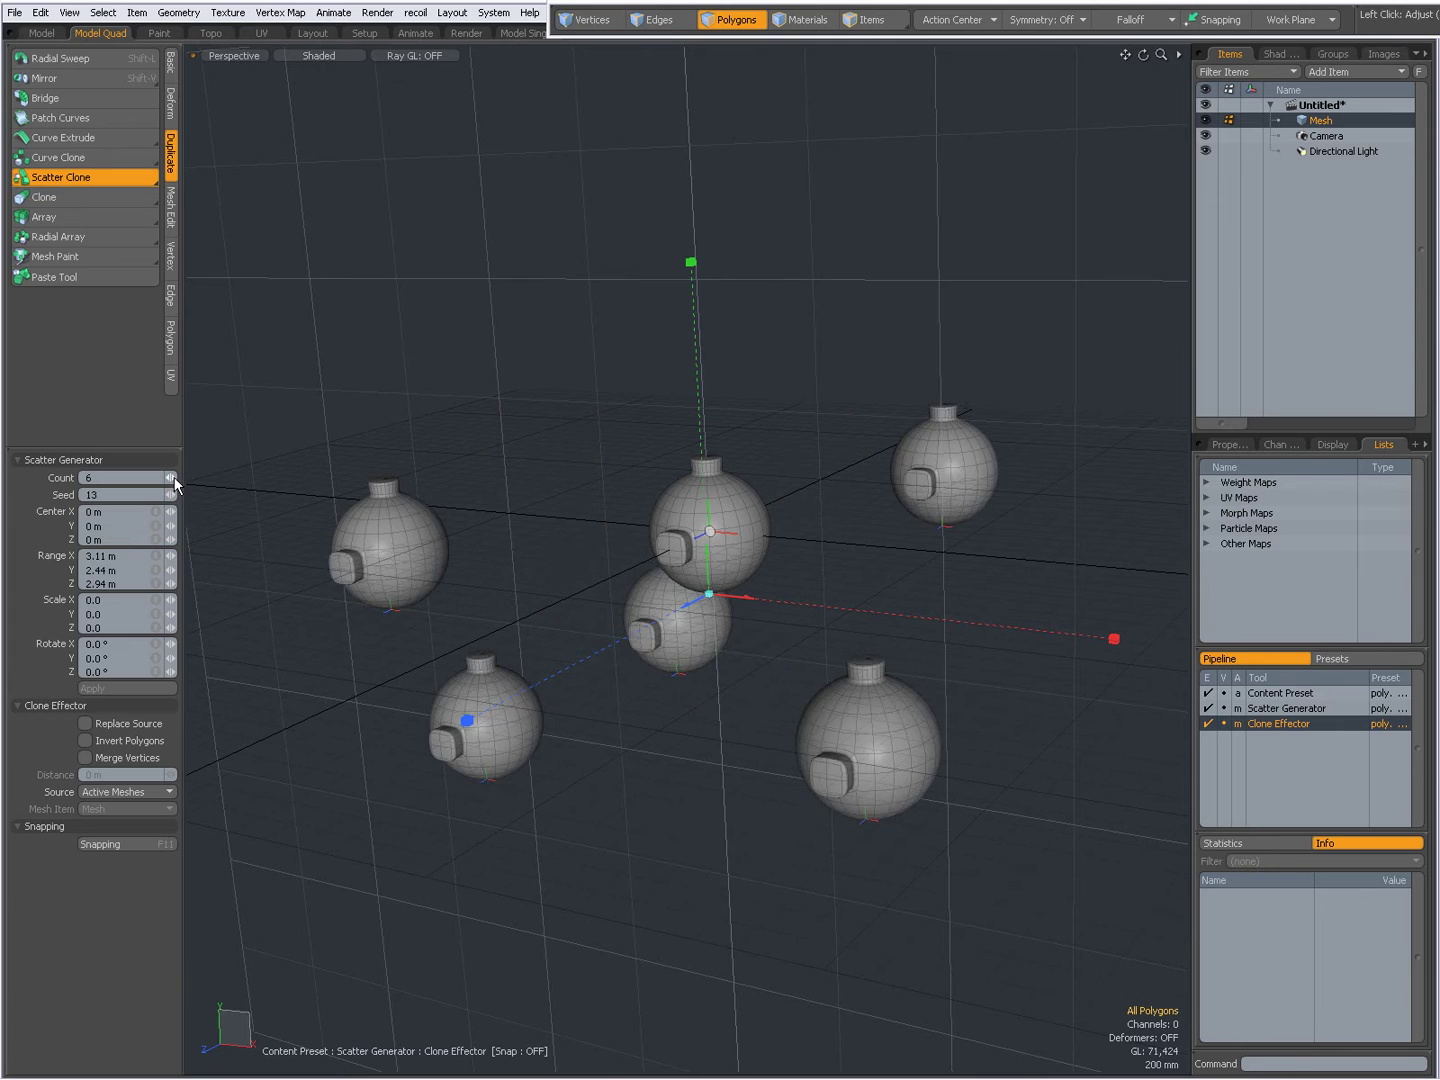
{"action": "left_click", "coordinate": [173, 477]}
{"action": "left_click", "coordinate": [174, 477]}
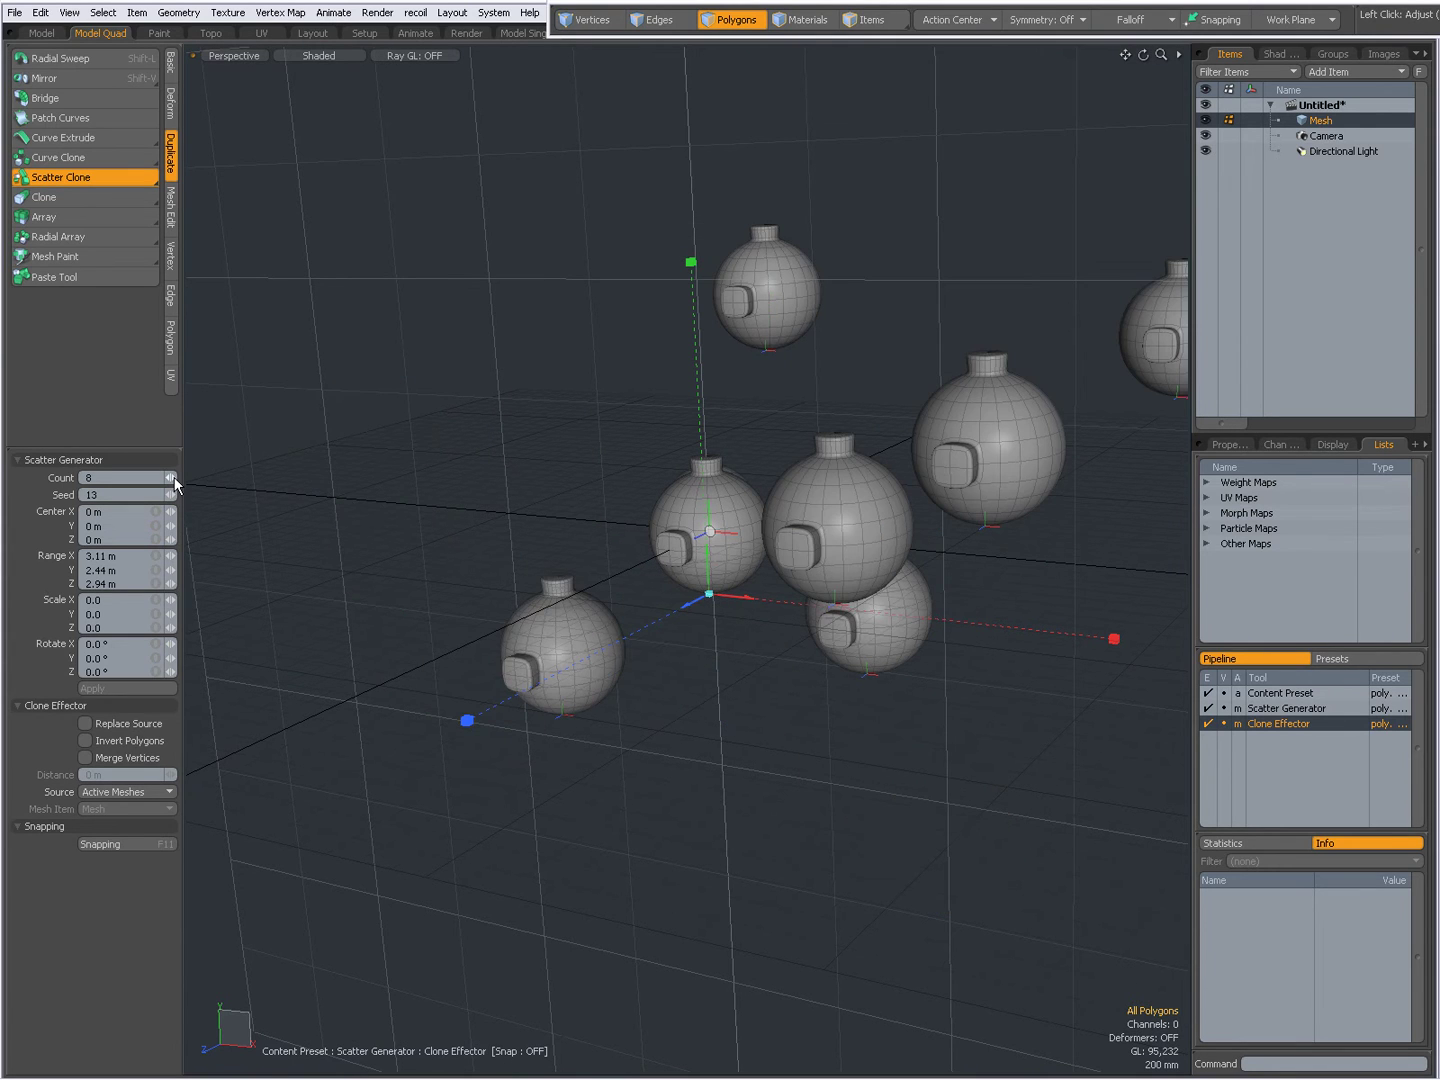
{"action": "left_click", "coordinate": [170, 483]}
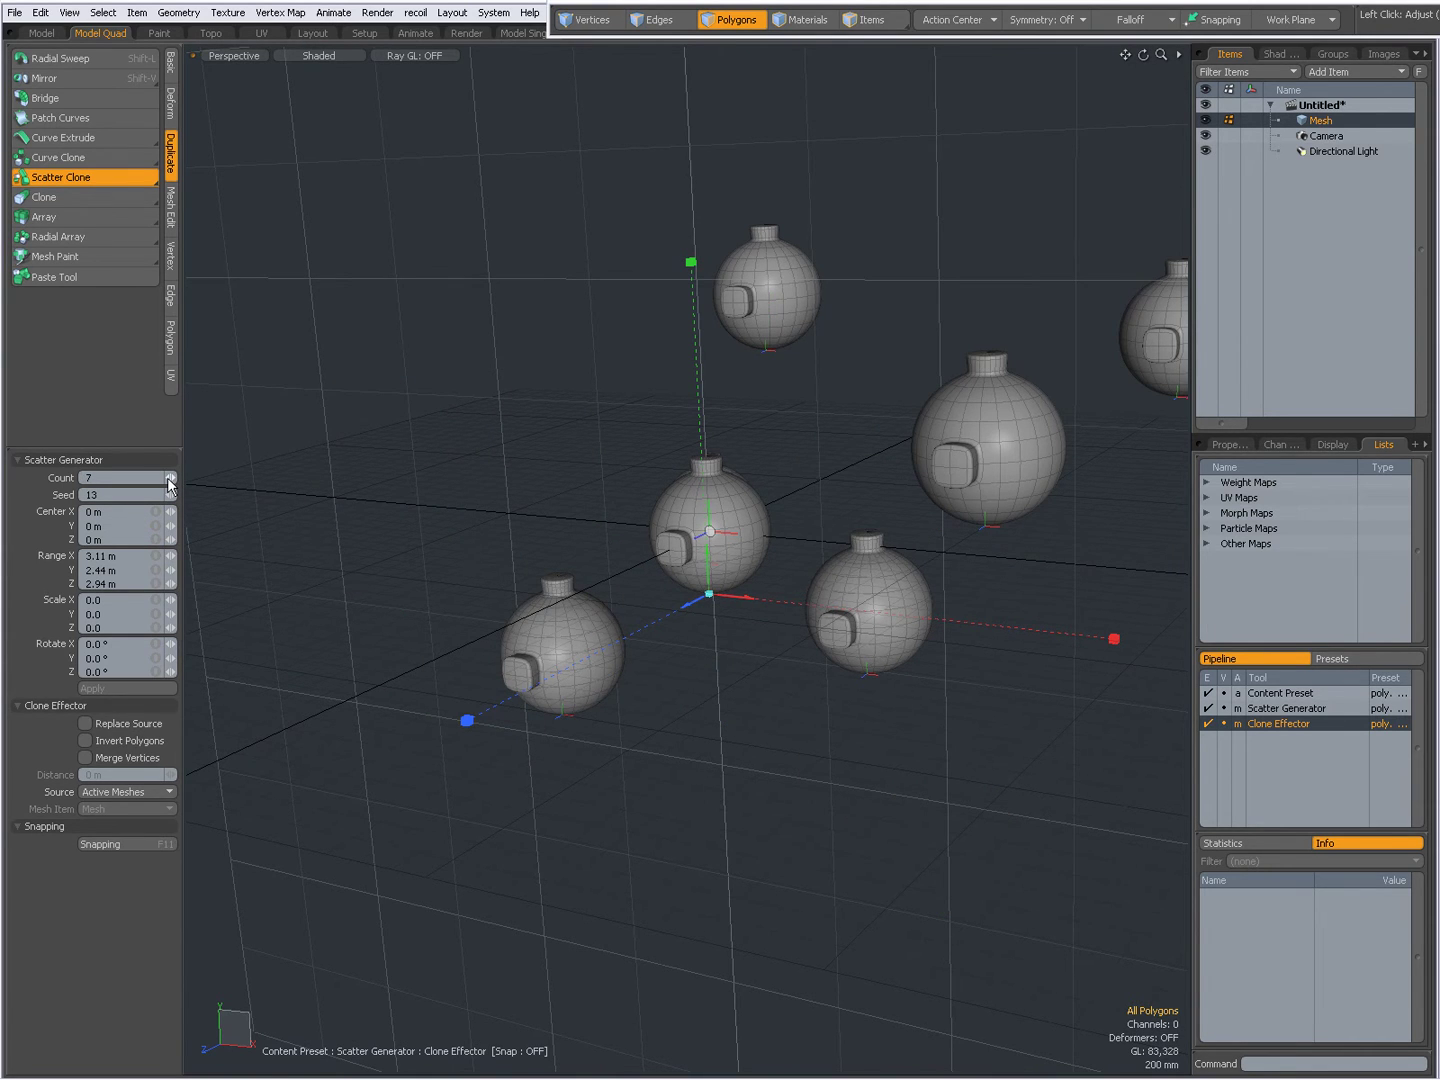
{"action": "left_click", "coordinate": [170, 484]}
{"action": "left_click", "coordinate": [170, 484]}
{"action": "left_click_drag", "start_coordinate": [746, 601], "coordinate": [652, 607], "text": "alt"}
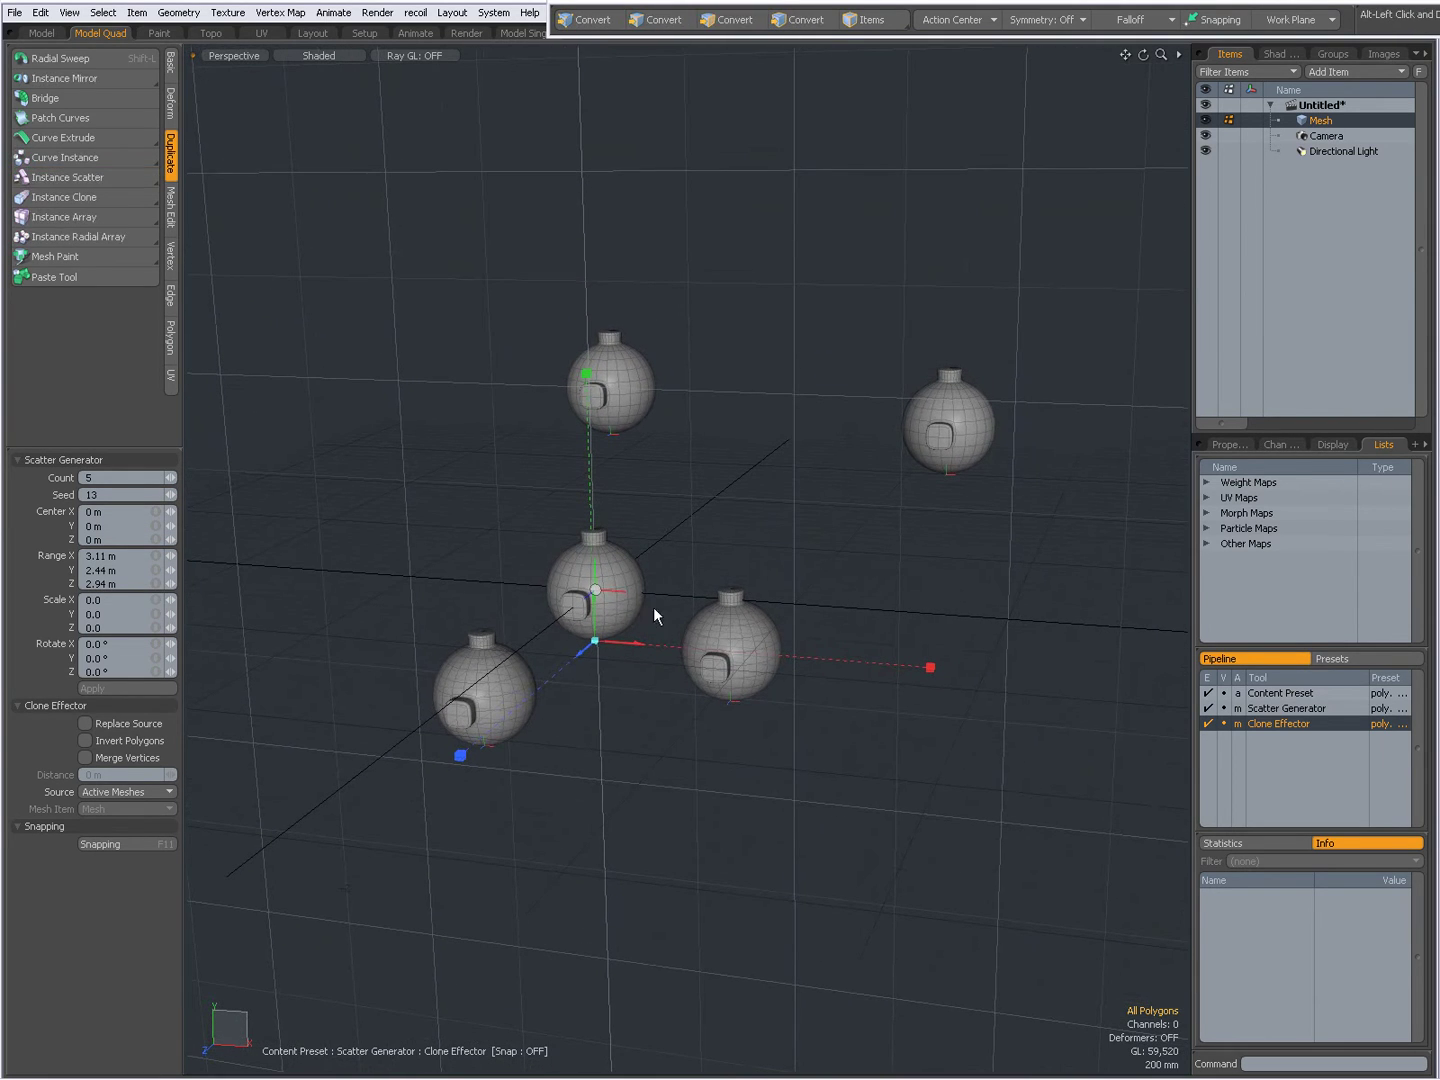
- Set the scatter seed to 30 to rearrange the clones
{"action": "left_click", "coordinate": [170, 494]}
{"action": "left_click", "coordinate": [170, 494]}
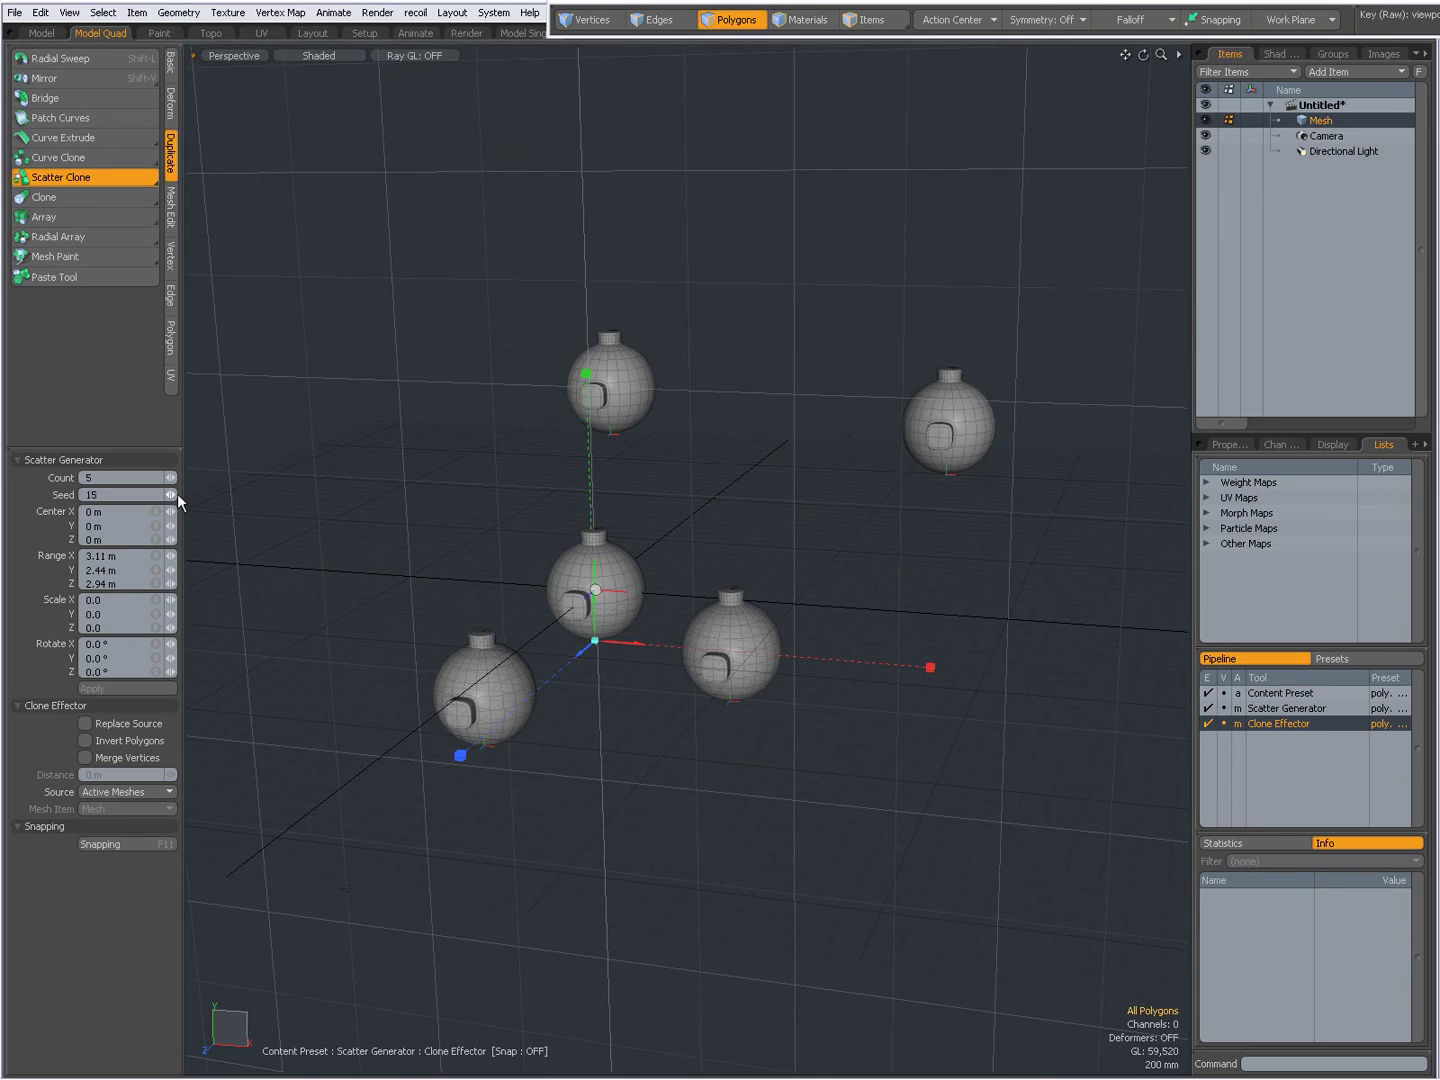
{"action": "left_click", "coordinate": [176, 493]}
{"action": "left_click", "coordinate": [176, 493]}
{"action": "left_click", "coordinate": [177, 493]}
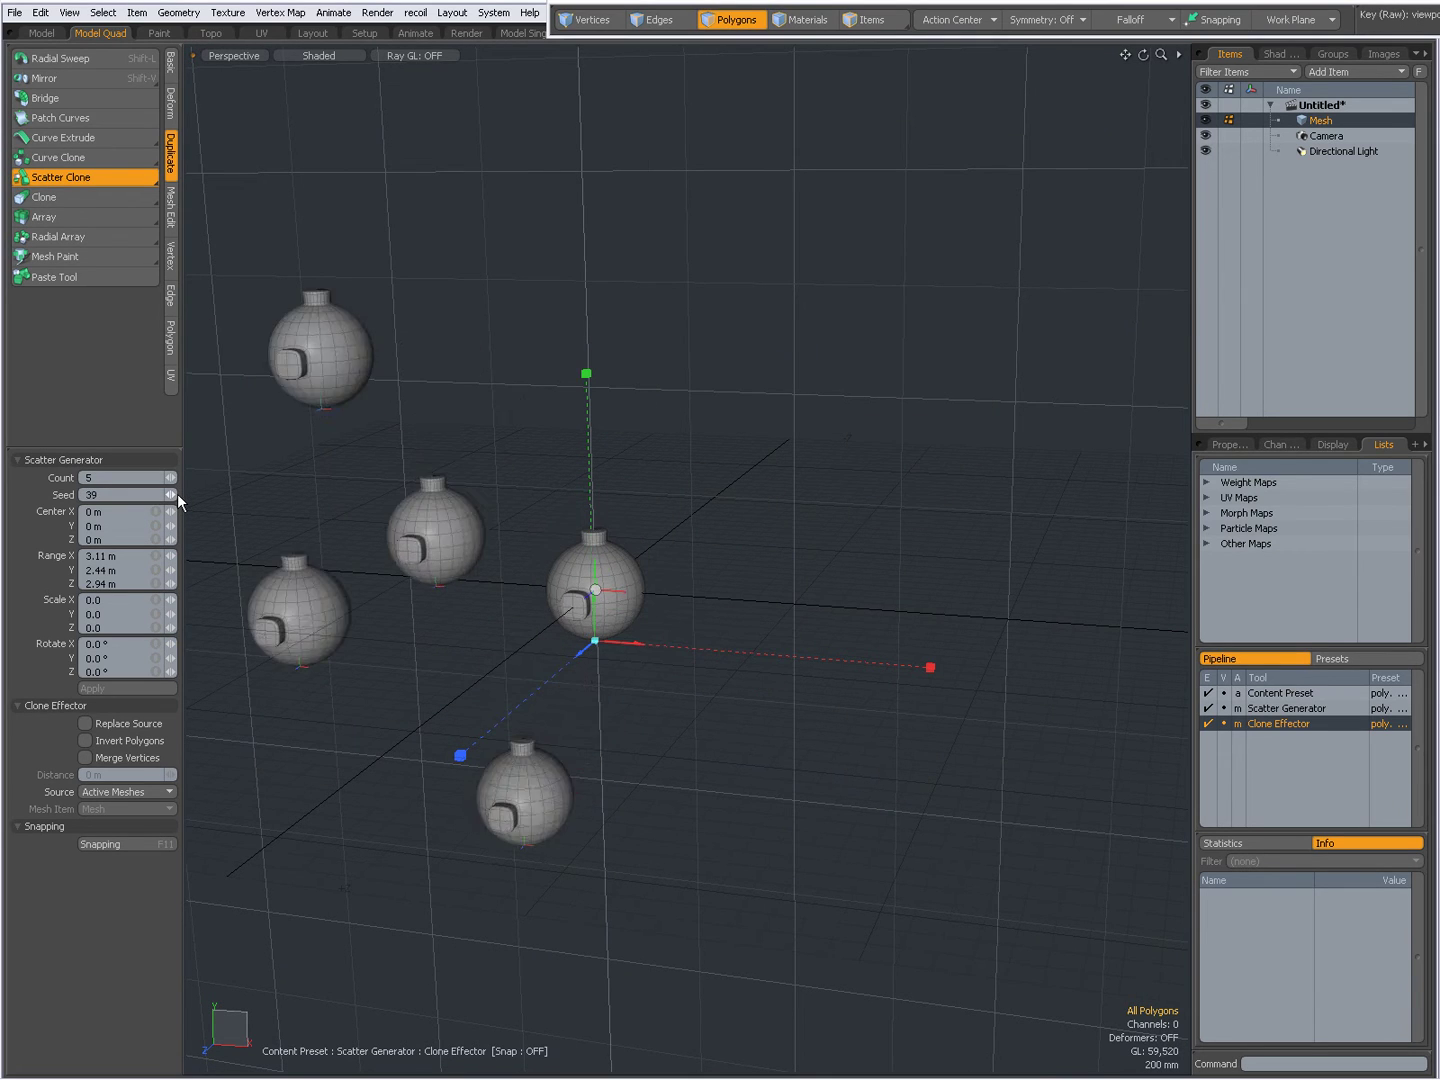
{"action": "left_click", "coordinate": [177, 493]}
{"action": "left_click", "coordinate": [176, 493]}
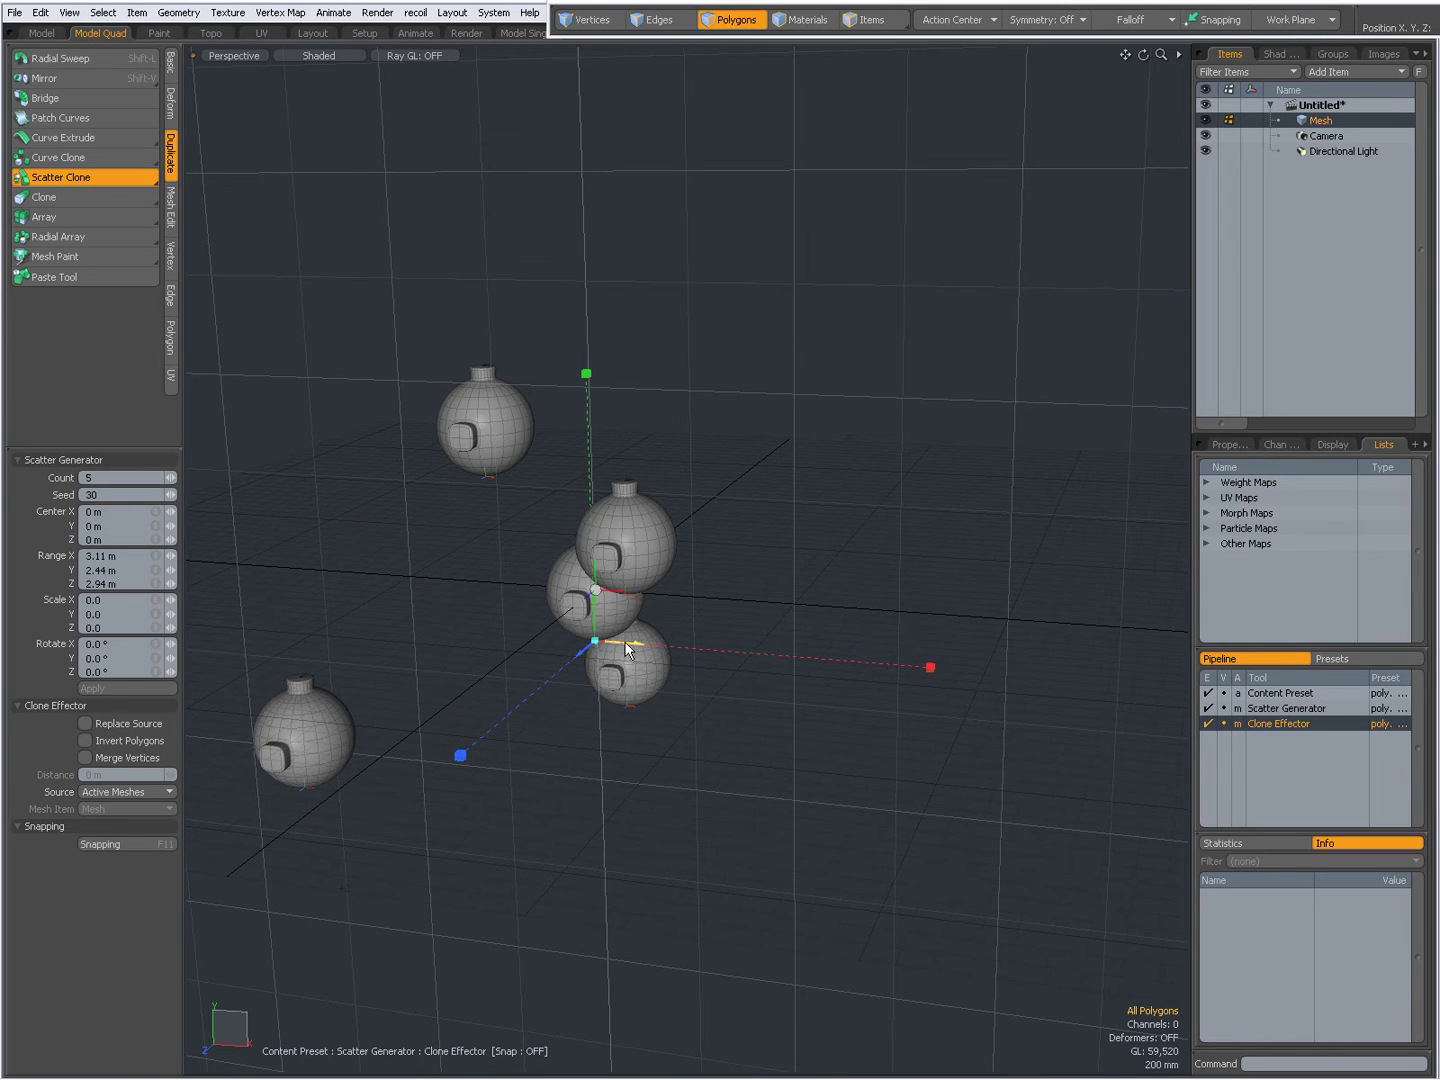
- Move the scatter centre to about X 300 mm, Y 610 mm, Z -180 mm
{"action": "left_click_drag", "start_coordinate": [625, 643], "coordinate": [623, 615]}
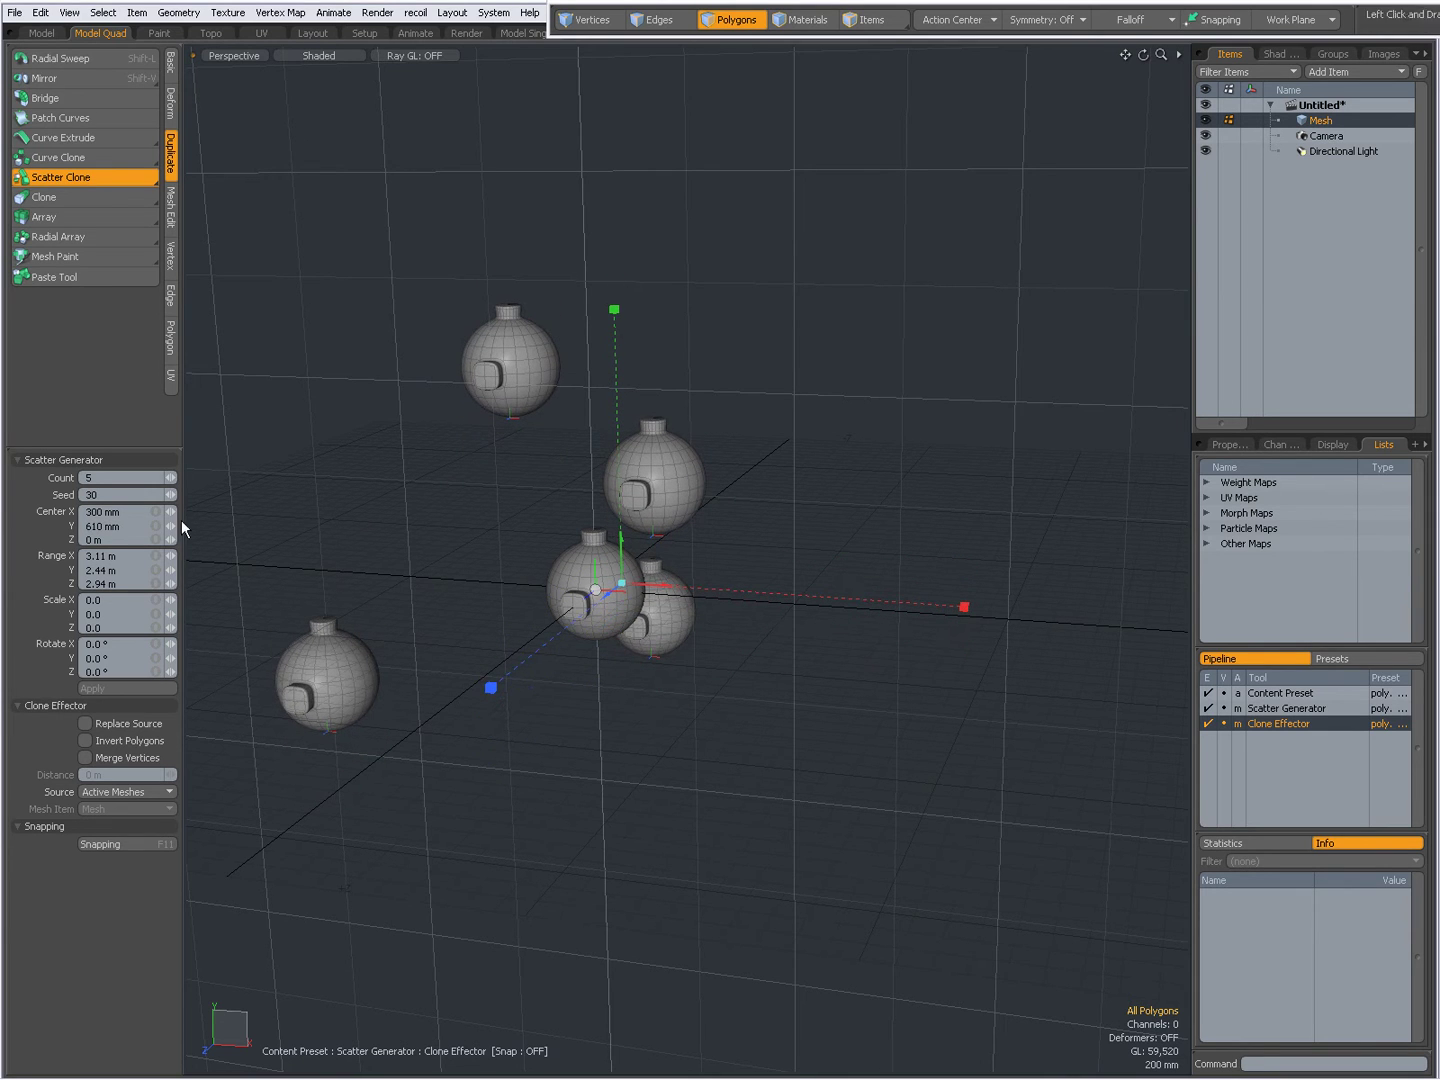
{"action": "left_click_drag", "start_coordinate": [659, 729], "coordinate": [582, 727], "text": "alt"}
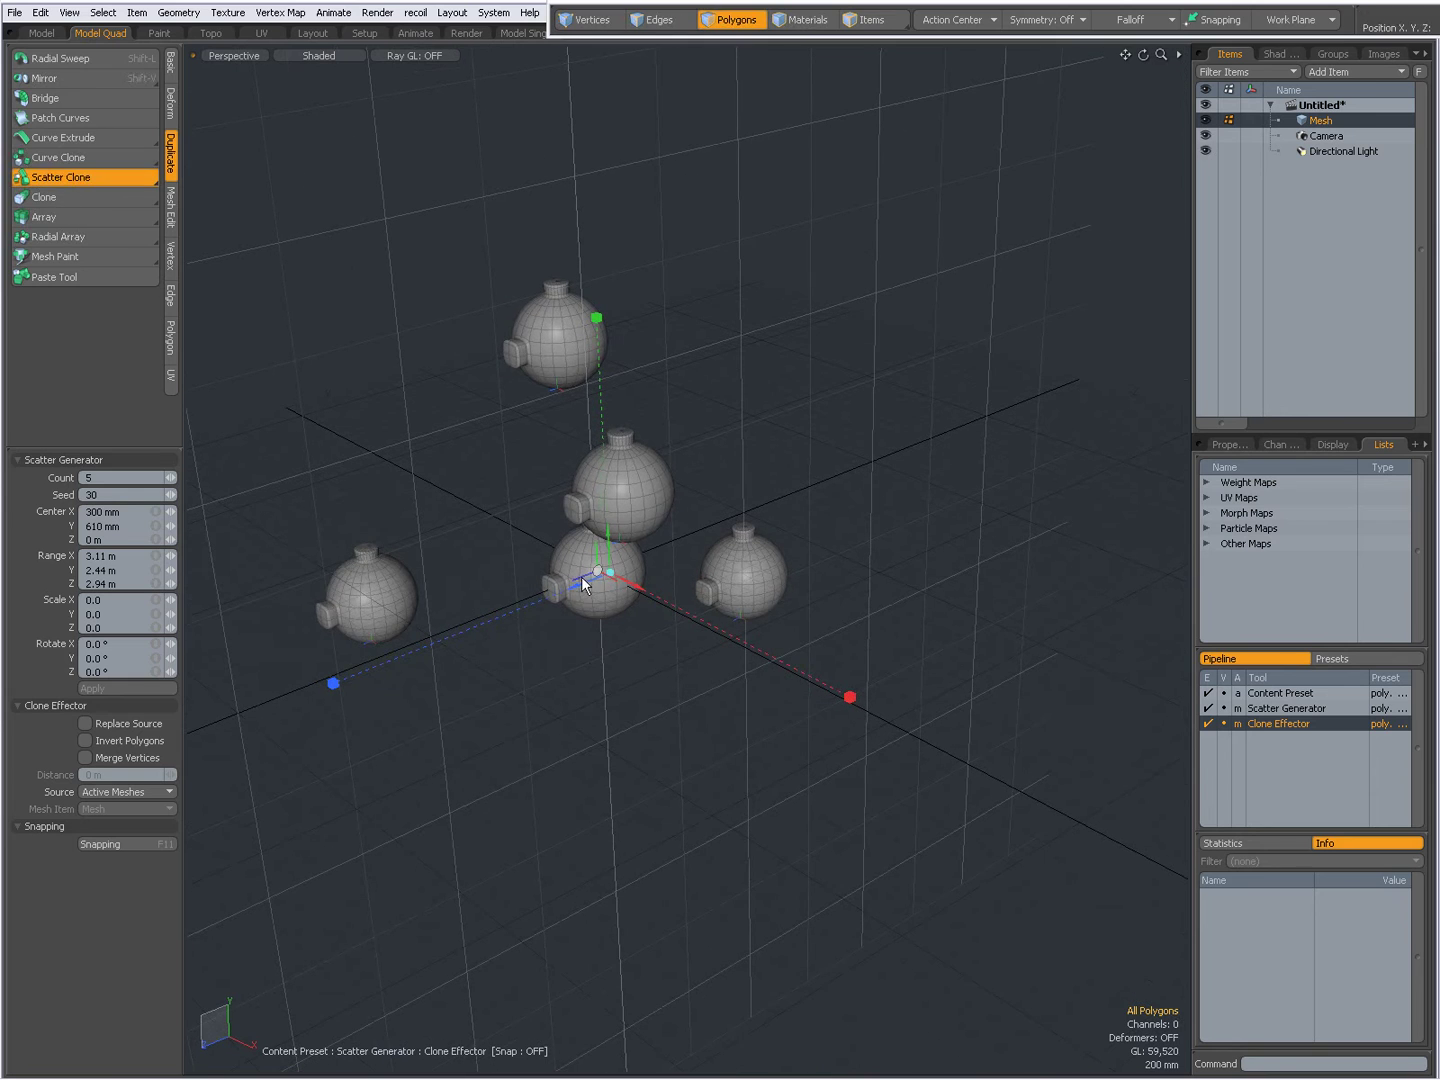
{"action": "left_click_drag", "start_coordinate": [589, 584], "coordinate": [742, 668]}
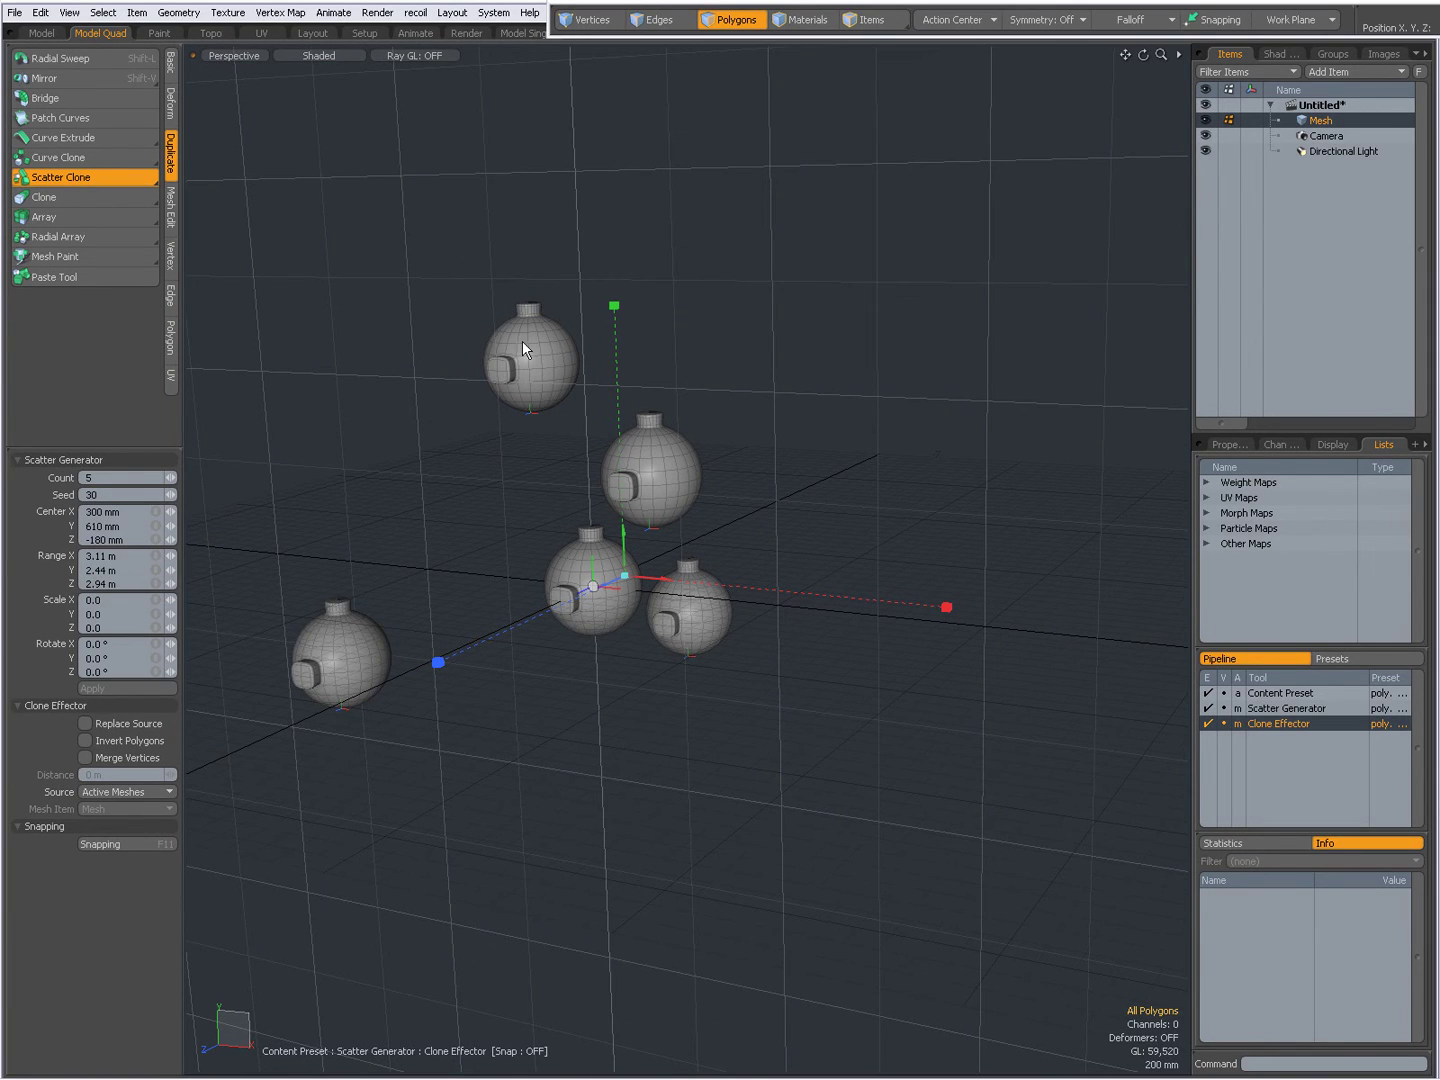
- Adjust the scatter range to about X 2.42 m, Y 3.15 m, Z 2.74 m
{"action": "mouse_move", "coordinate": [600, 303]}
{"action": "left_mouse_down"}
{"action": "mouse_move", "coordinate": [616, 311]}
{"action": "mouse_move", "coordinate": [614, 277]}
{"action": "left_mouse_up"}
{"action": "left_click_drag", "start_coordinate": [949, 611], "coordinate": [662, 698]}
{"action": "left_click_drag", "start_coordinate": [363, 659], "coordinate": [765, 636]}
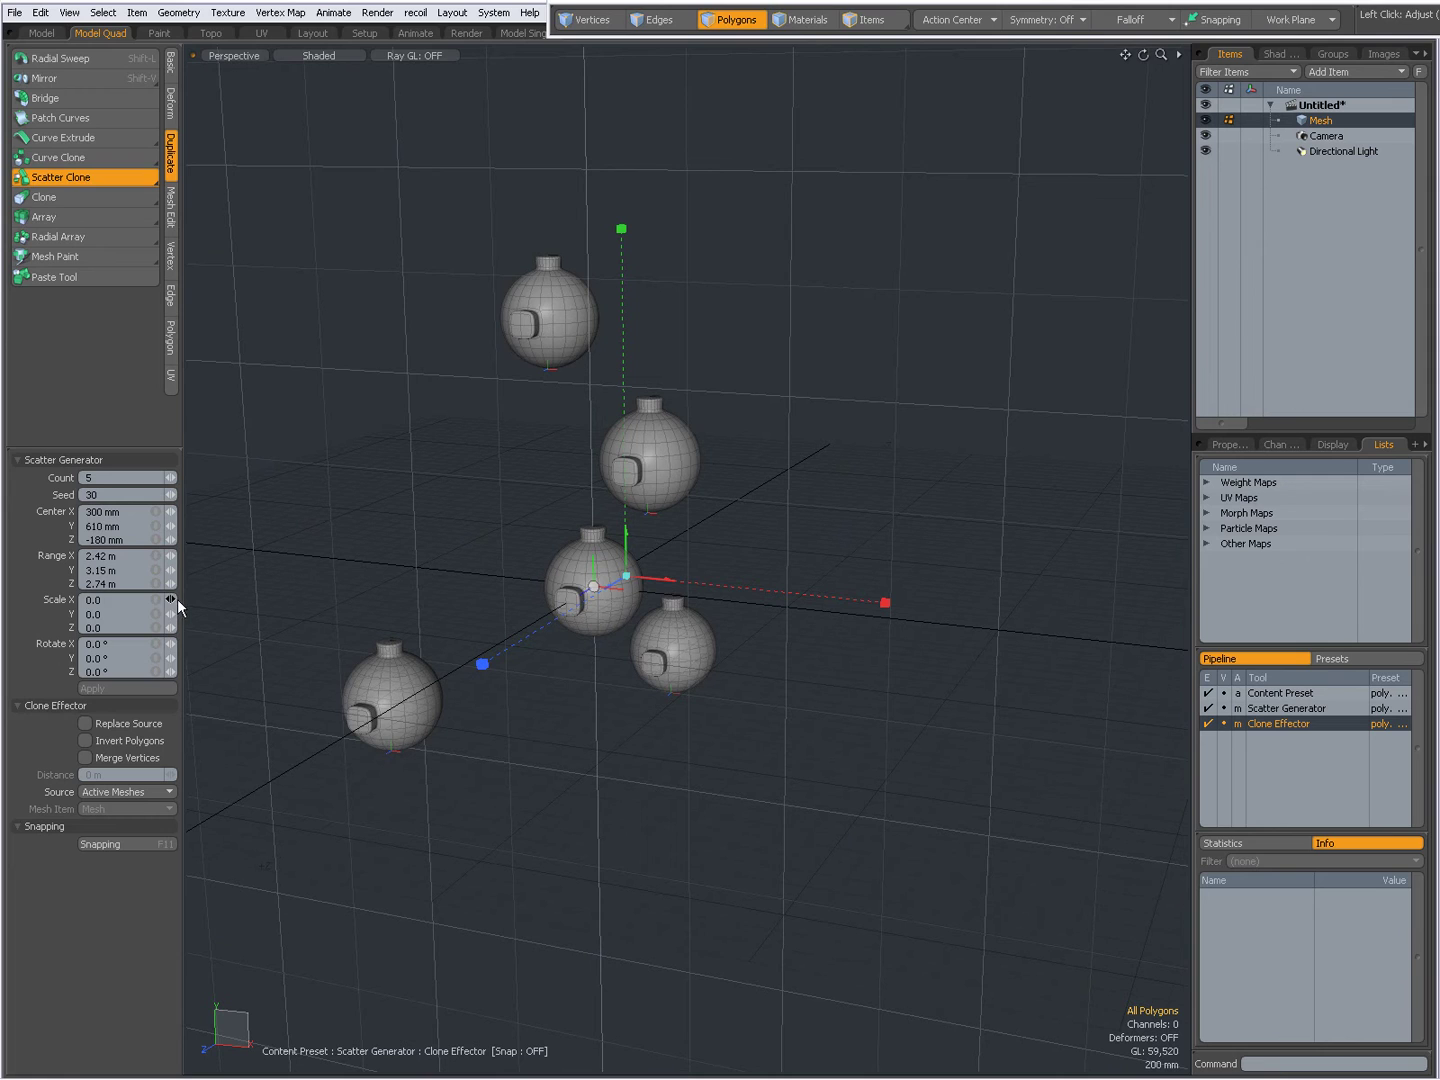
- Set the clones' random scale to X 0.52, Y 1.0, Z 1.3 and random rotation to X 54.7°, Y 62.4°, Z 101.9°
{"action": "left_click_drag", "start_coordinate": [177, 601], "coordinate": [177, 603]}
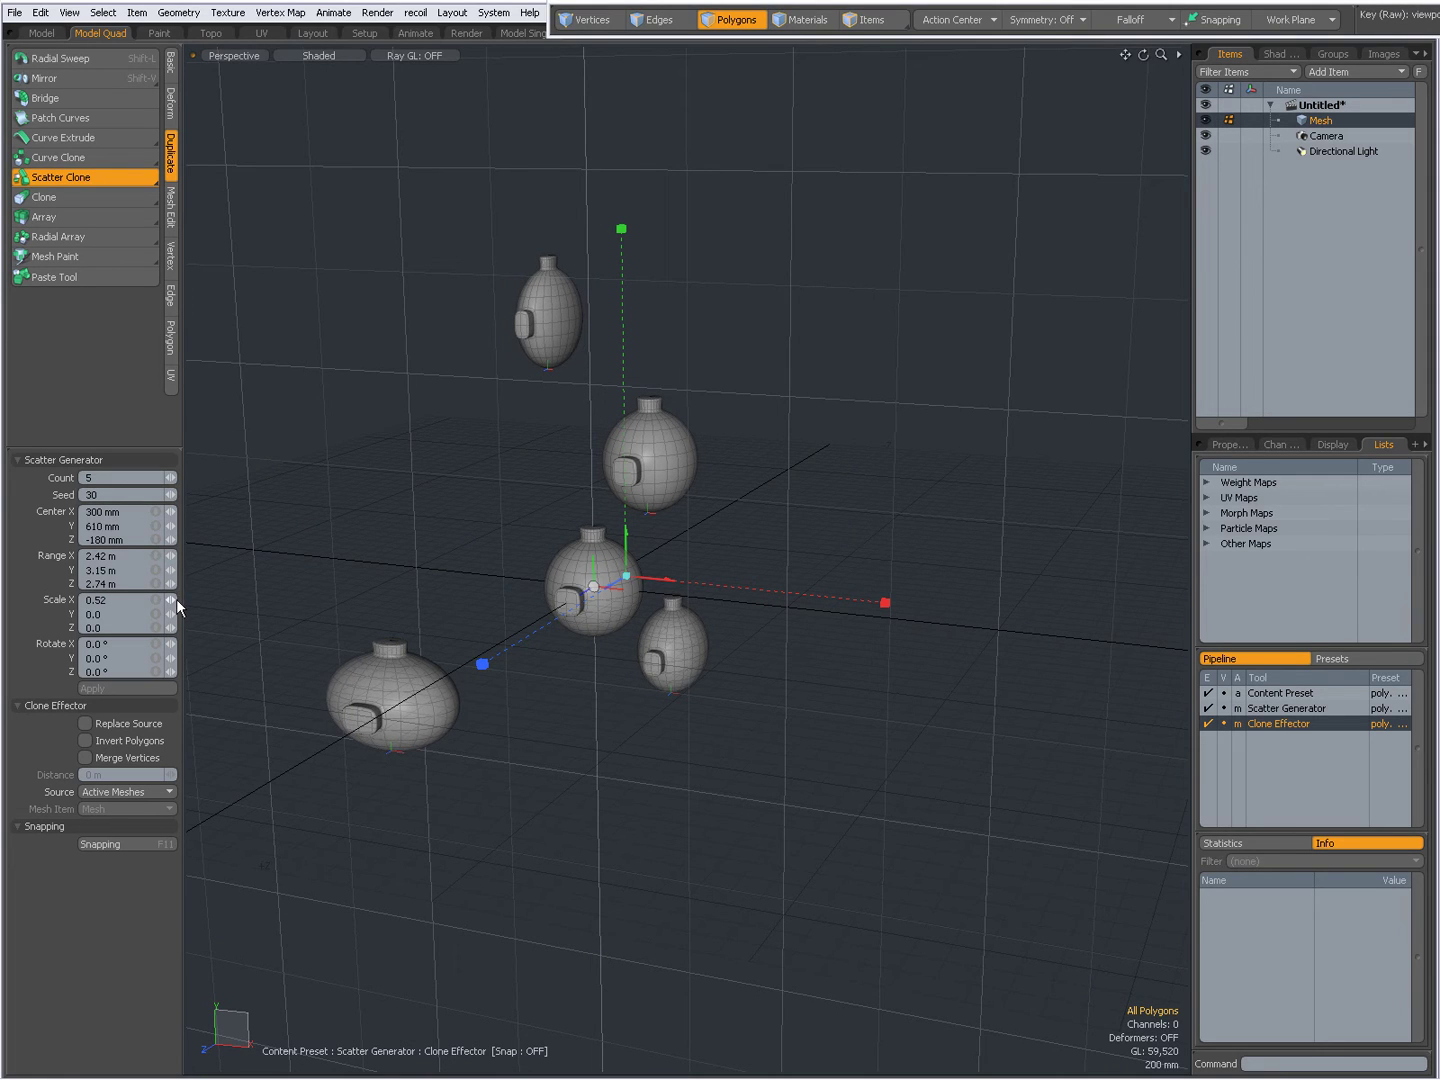
{"action": "left_click_drag", "start_coordinate": [174, 612], "coordinate": [179, 653]}
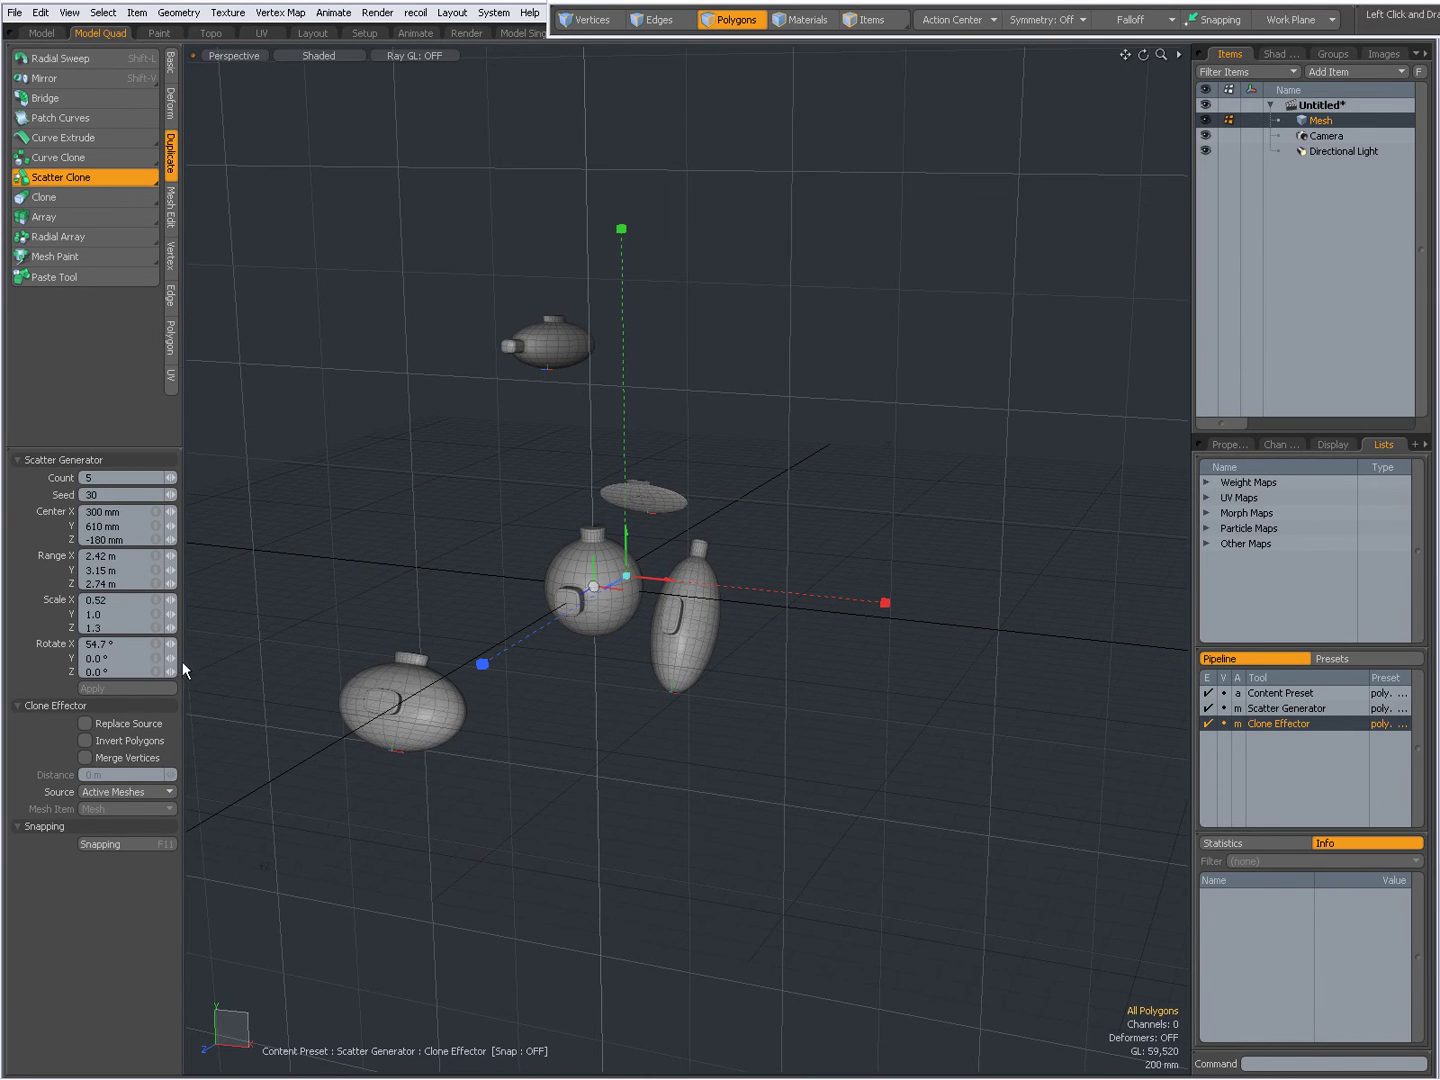
{"action": "mouse_move", "coordinate": [194, 666]}
{"action": "left_mouse_down"}
{"action": "mouse_move", "coordinate": [170, 659]}
{"action": "mouse_move", "coordinate": [179, 667]}
{"action": "left_mouse_up"}
{"action": "left_click_drag", "start_coordinate": [499, 635], "coordinate": [591, 625], "text": "alt"}
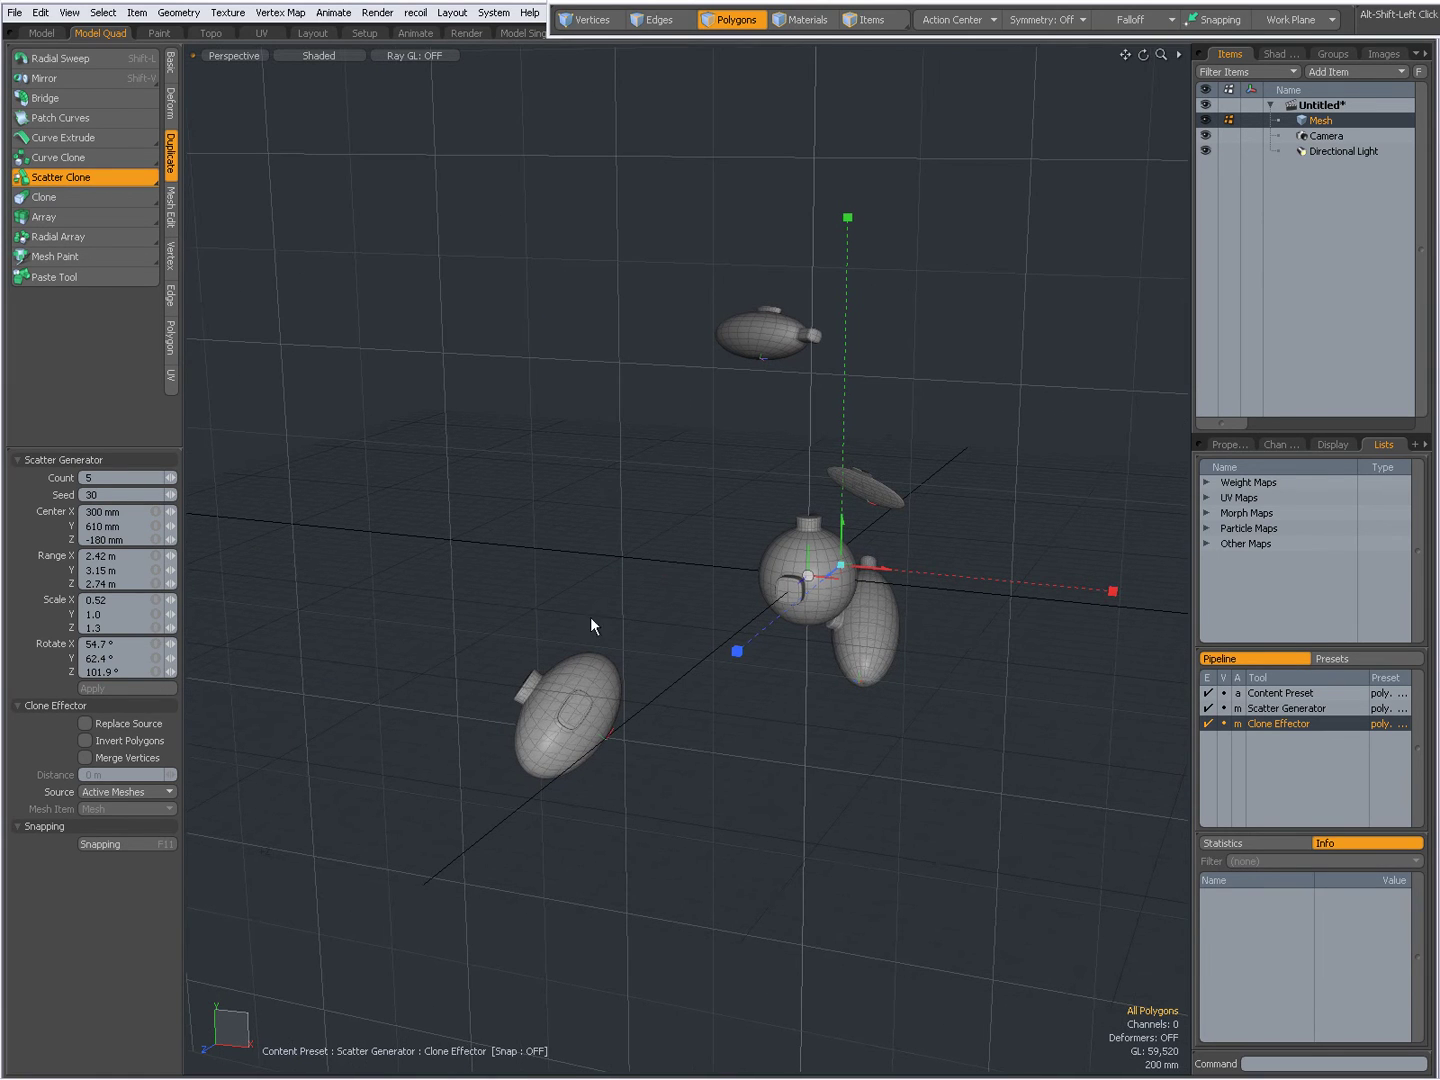
- Try the clone effector's Replace Source, Invert Polygons and Merge Vertices options one at a time, switching each off again
{"action": "left_click", "coordinate": [86, 724]}
{"action": "left_click_drag", "start_coordinate": [960, 627], "coordinate": [700, 630], "text": "alt"}
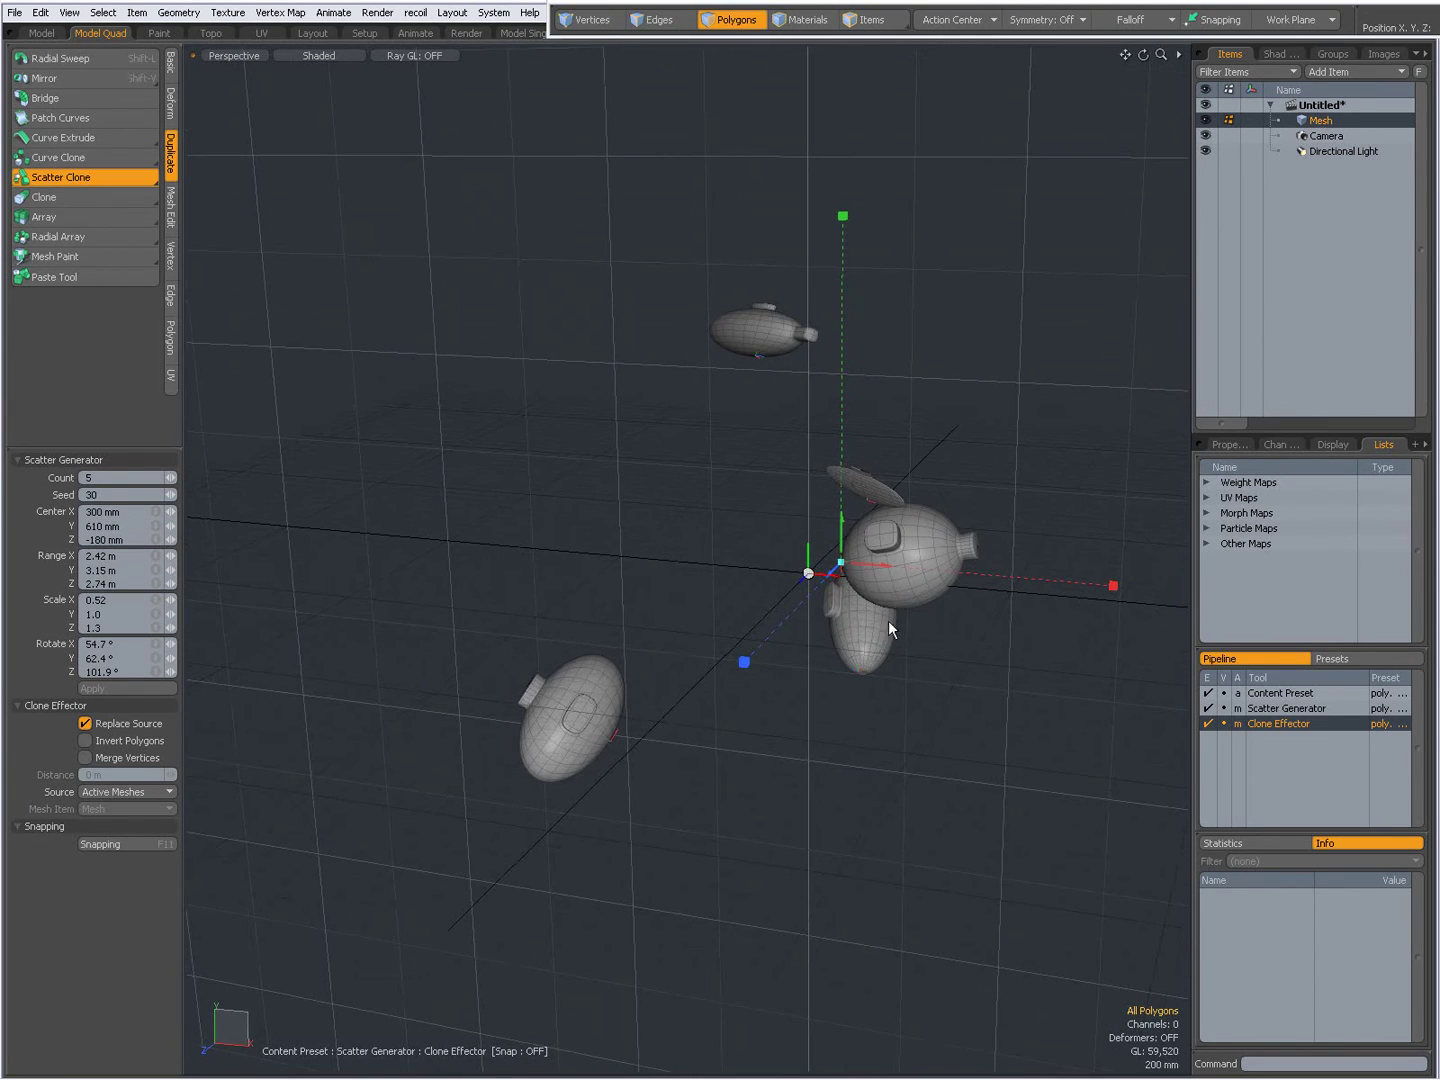
{"action": "left_click", "coordinate": [85, 724]}
{"action": "left_click", "coordinate": [86, 741]}
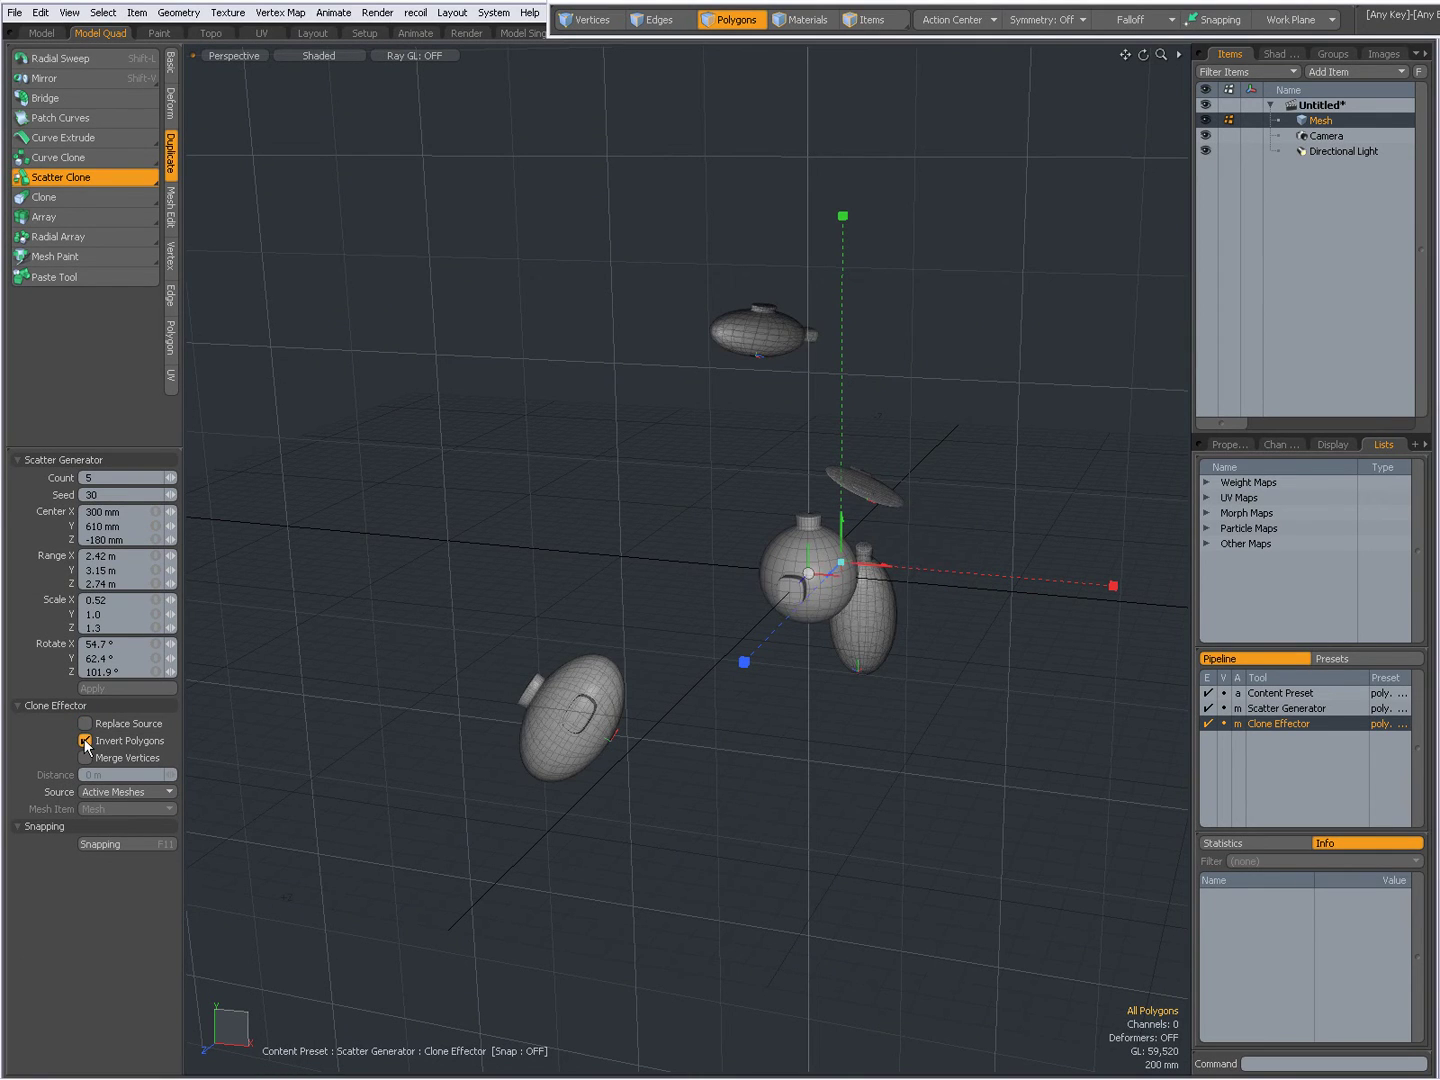
{"action": "left_click", "coordinate": [86, 741]}
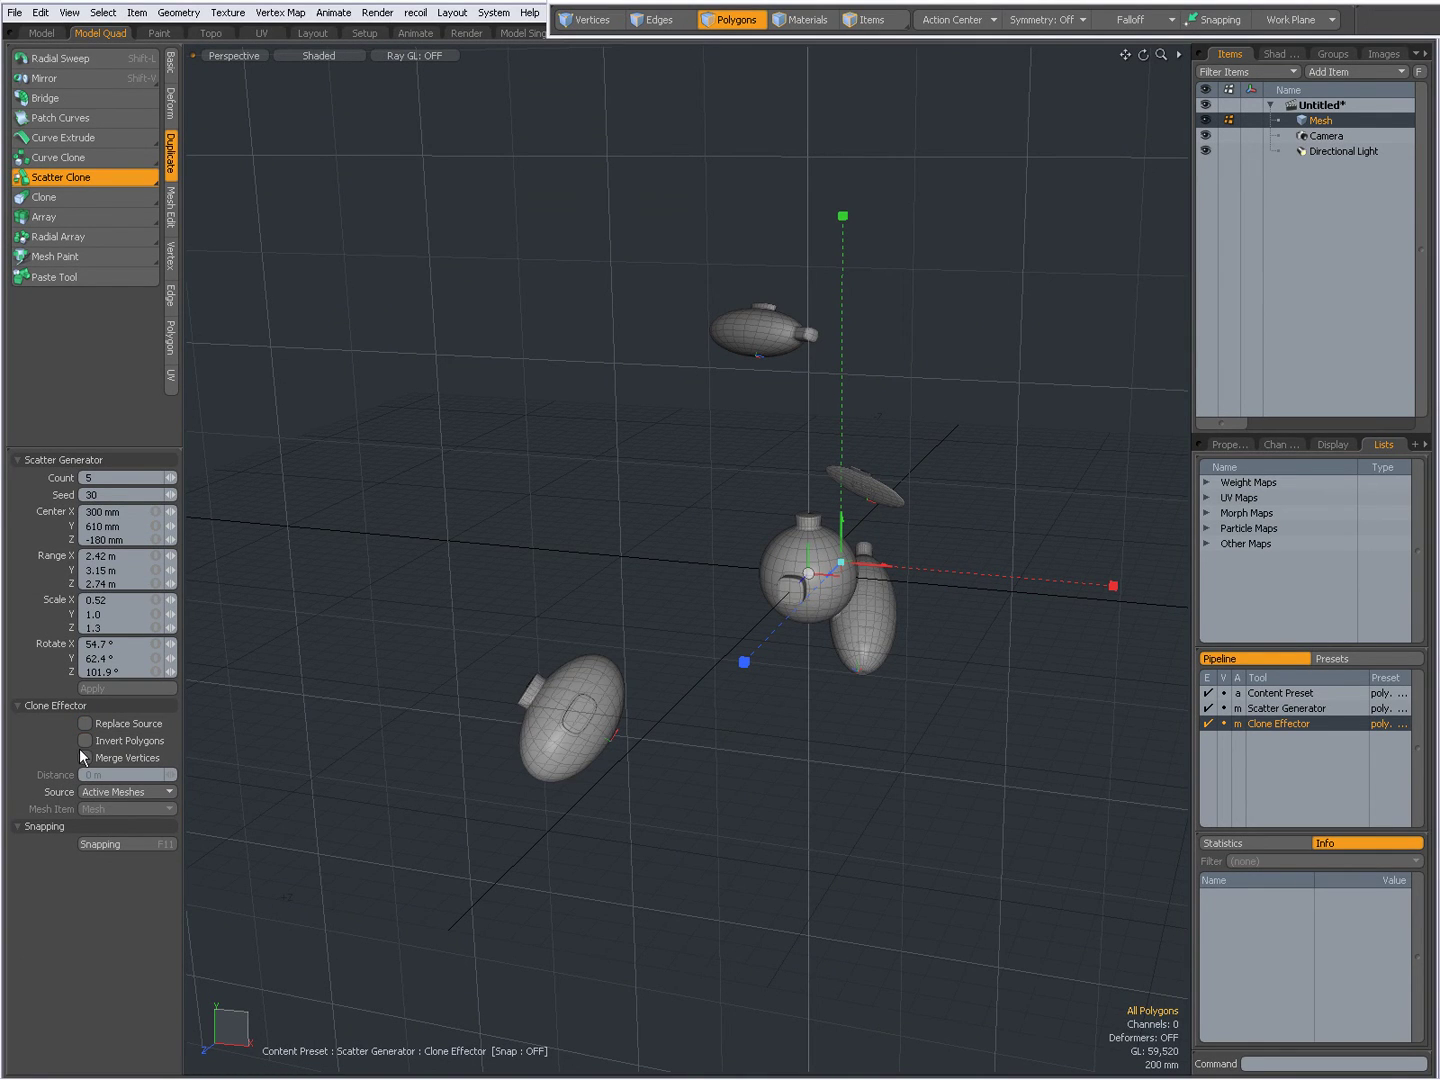
{"action": "left_click", "coordinate": [85, 758]}
{"action": "left_click", "coordinate": [86, 758]}
- Try Specific Mesh as the clone source and look into the preset browser for preset shapes
{"action": "left_click", "coordinate": [106, 791]}
{"action": "left_click", "coordinate": [116, 805]}
{"action": "left_click", "coordinate": [107, 792]}
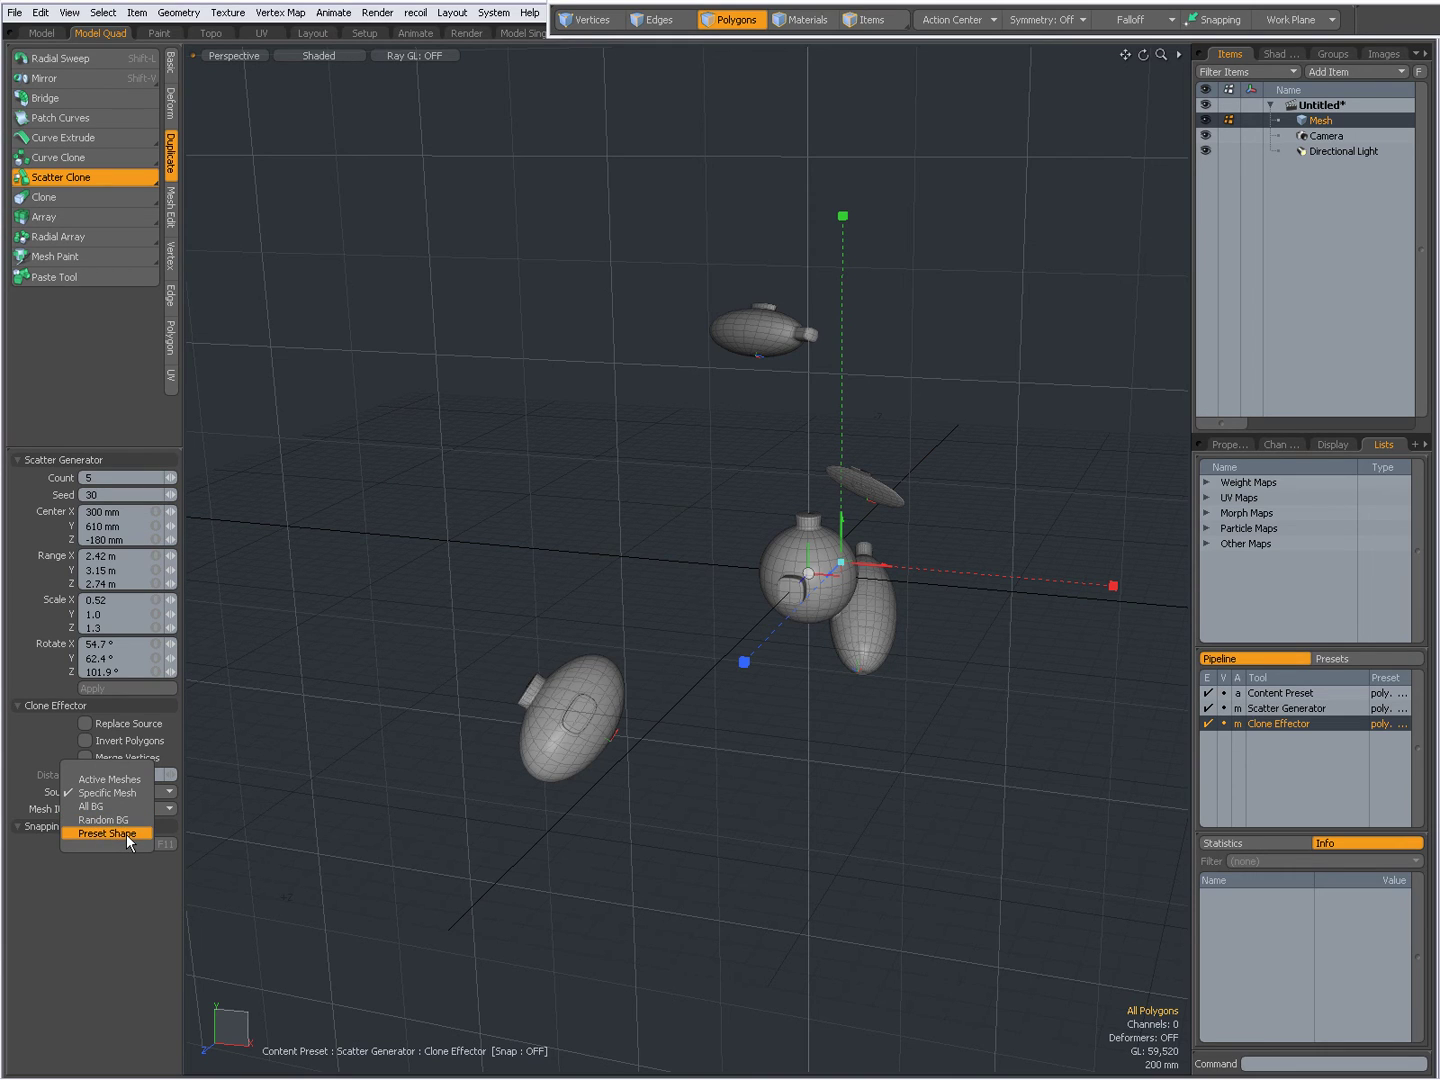
{"action": "left_click", "coordinate": [435, 746]}
{"action": "key", "text": "F6"}
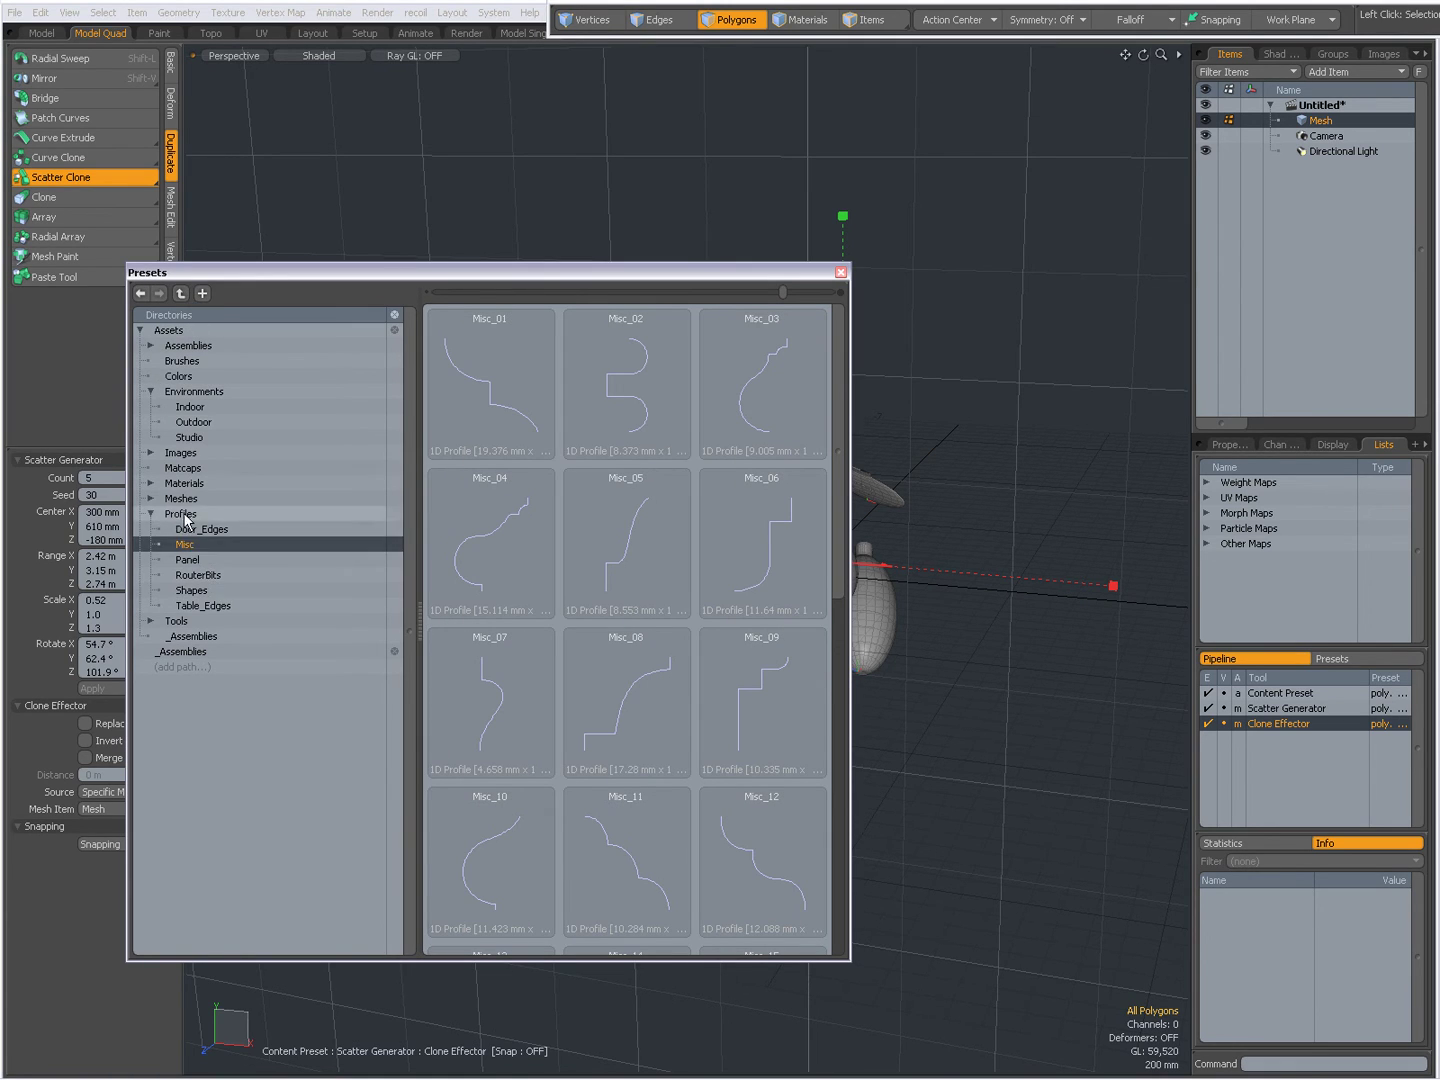
{"action": "left_click", "coordinate": [842, 273]}
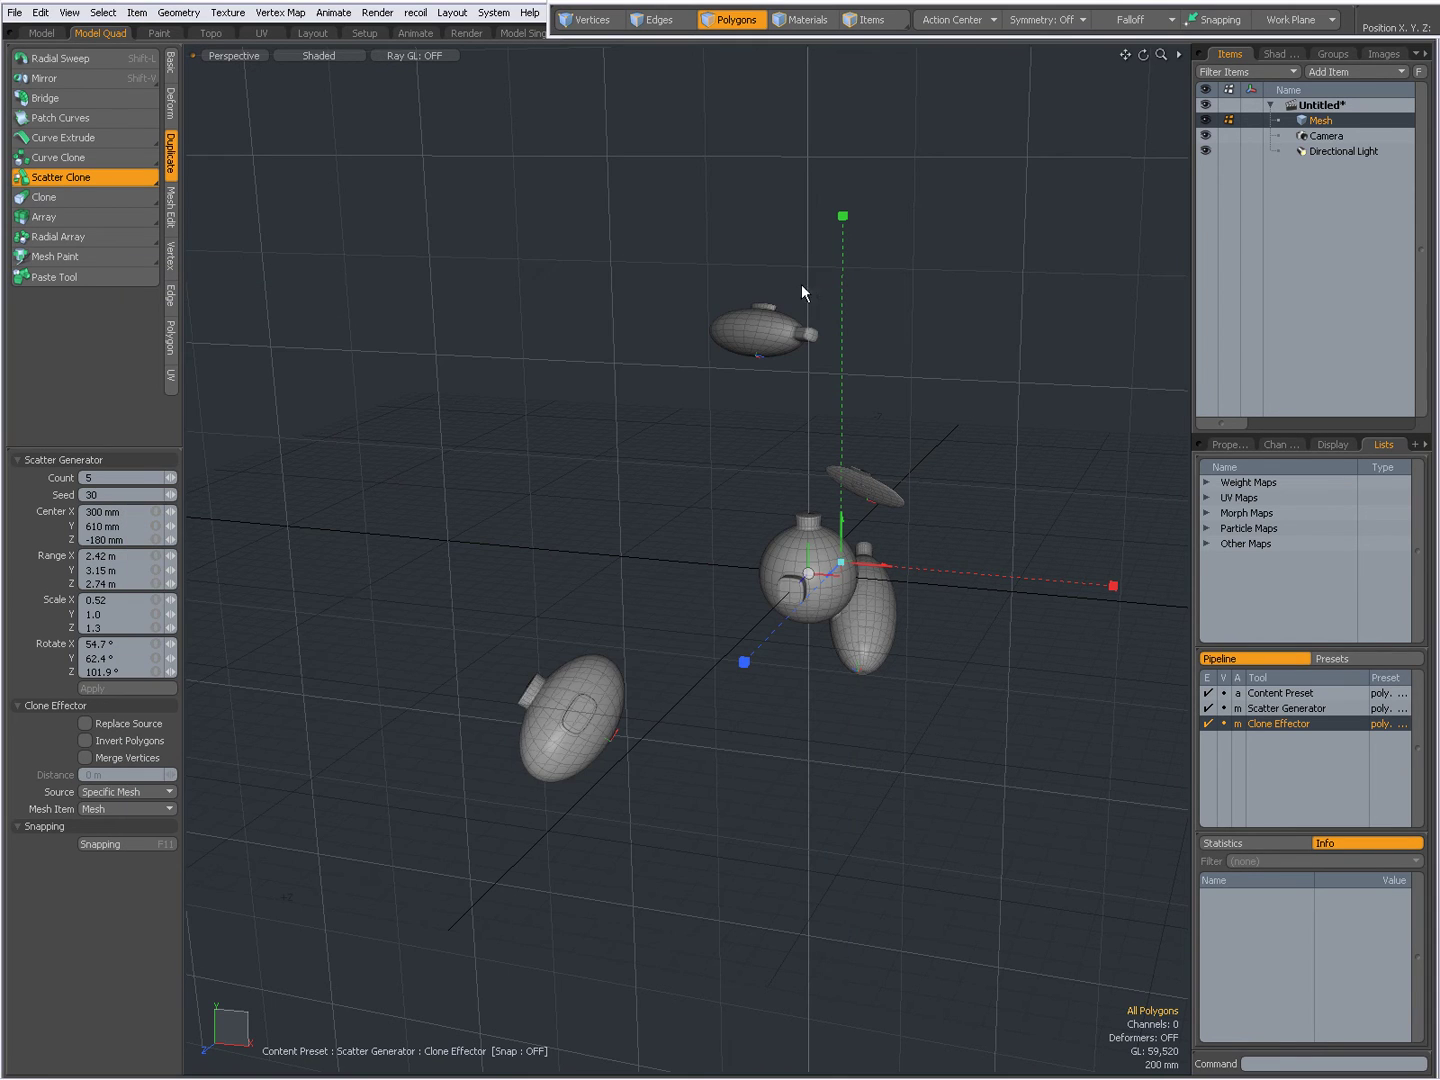
- Return the clone source to Active Meshes
{"action": "left_click", "coordinate": [129, 789]}
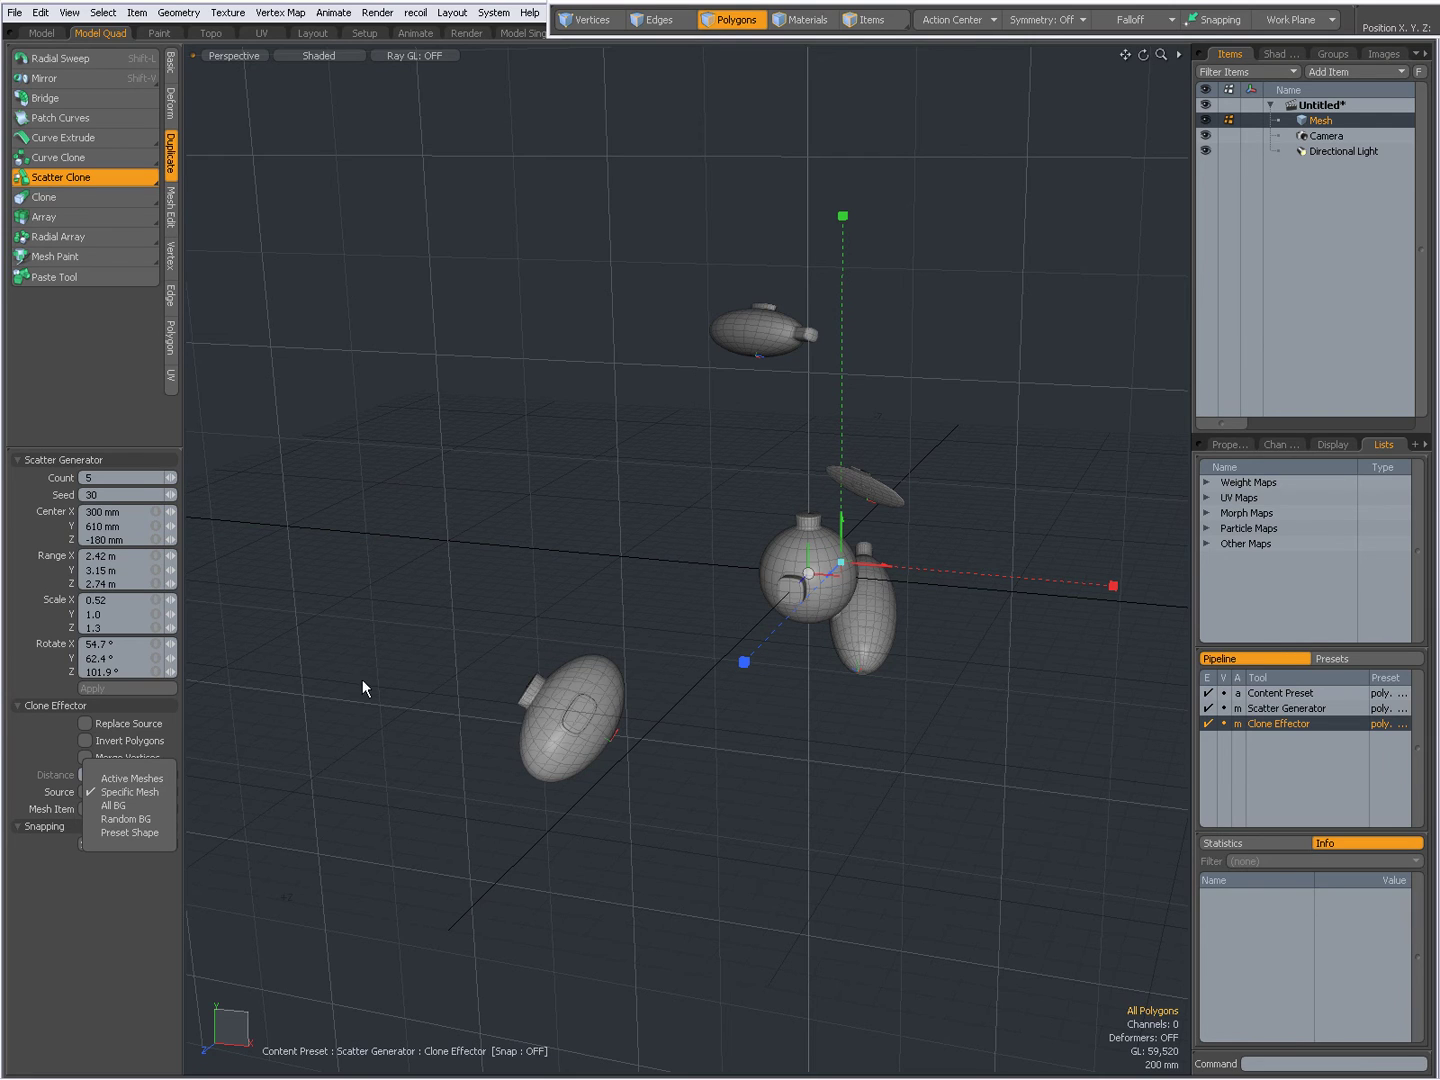
{"action": "left_click", "coordinate": [138, 789]}
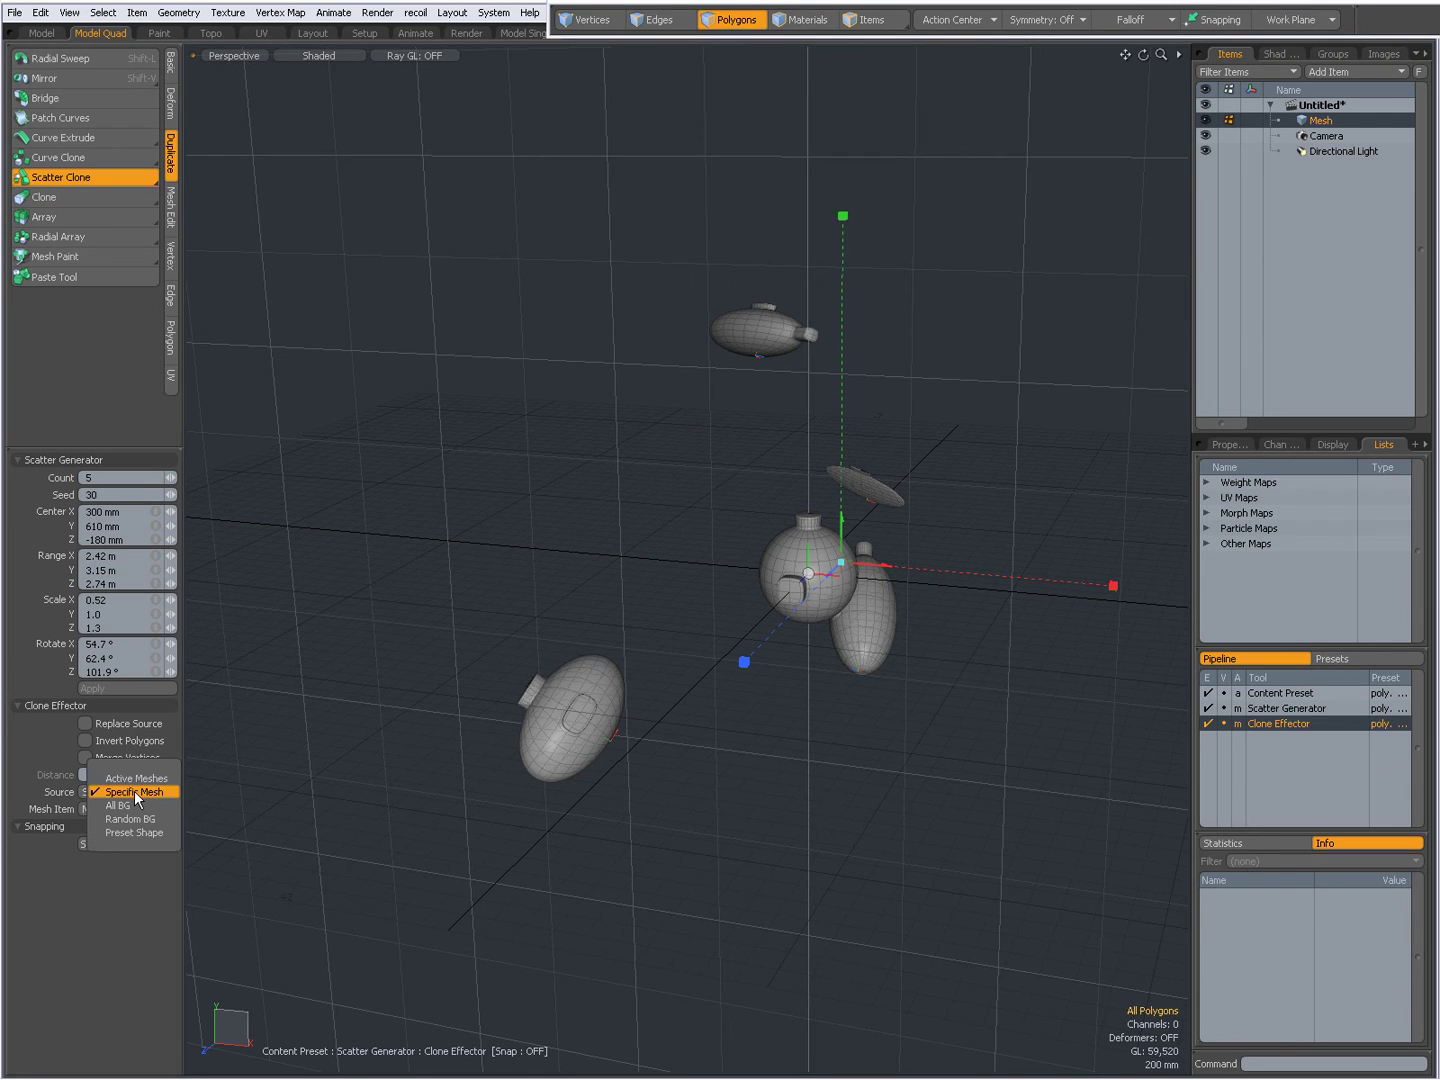
{"action": "left_click", "coordinate": [137, 778]}
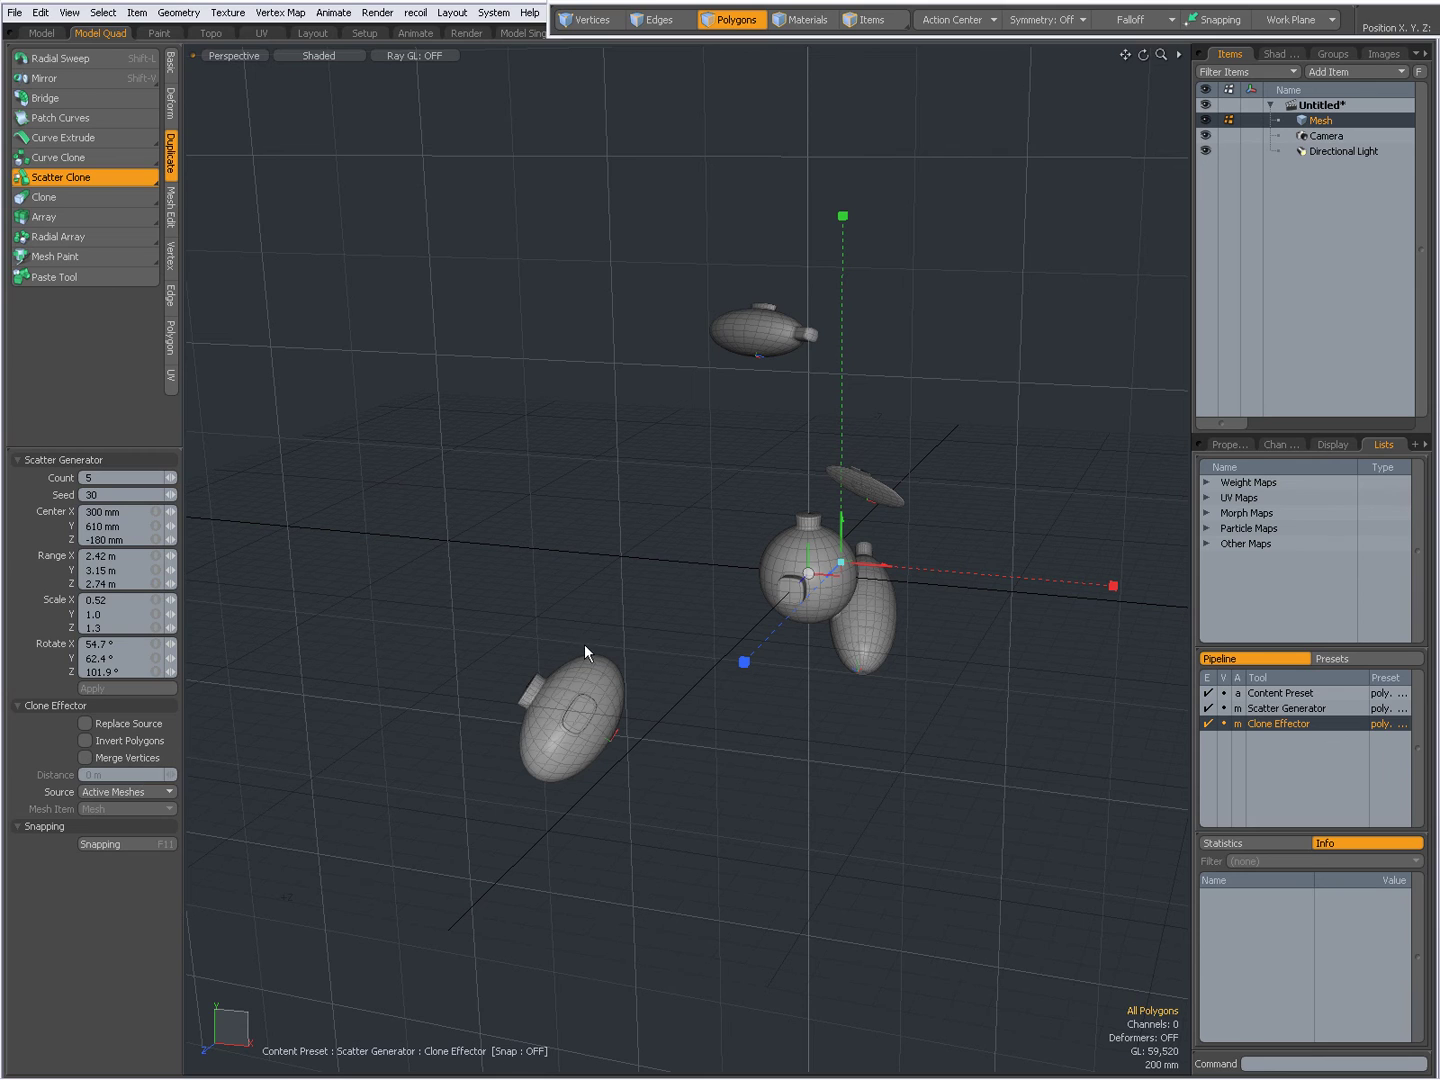
- Increase the number of scattered clones to 30
{"action": "left_click_drag", "start_coordinate": [692, 613], "coordinate": [617, 629], "text": "alt+shift"}
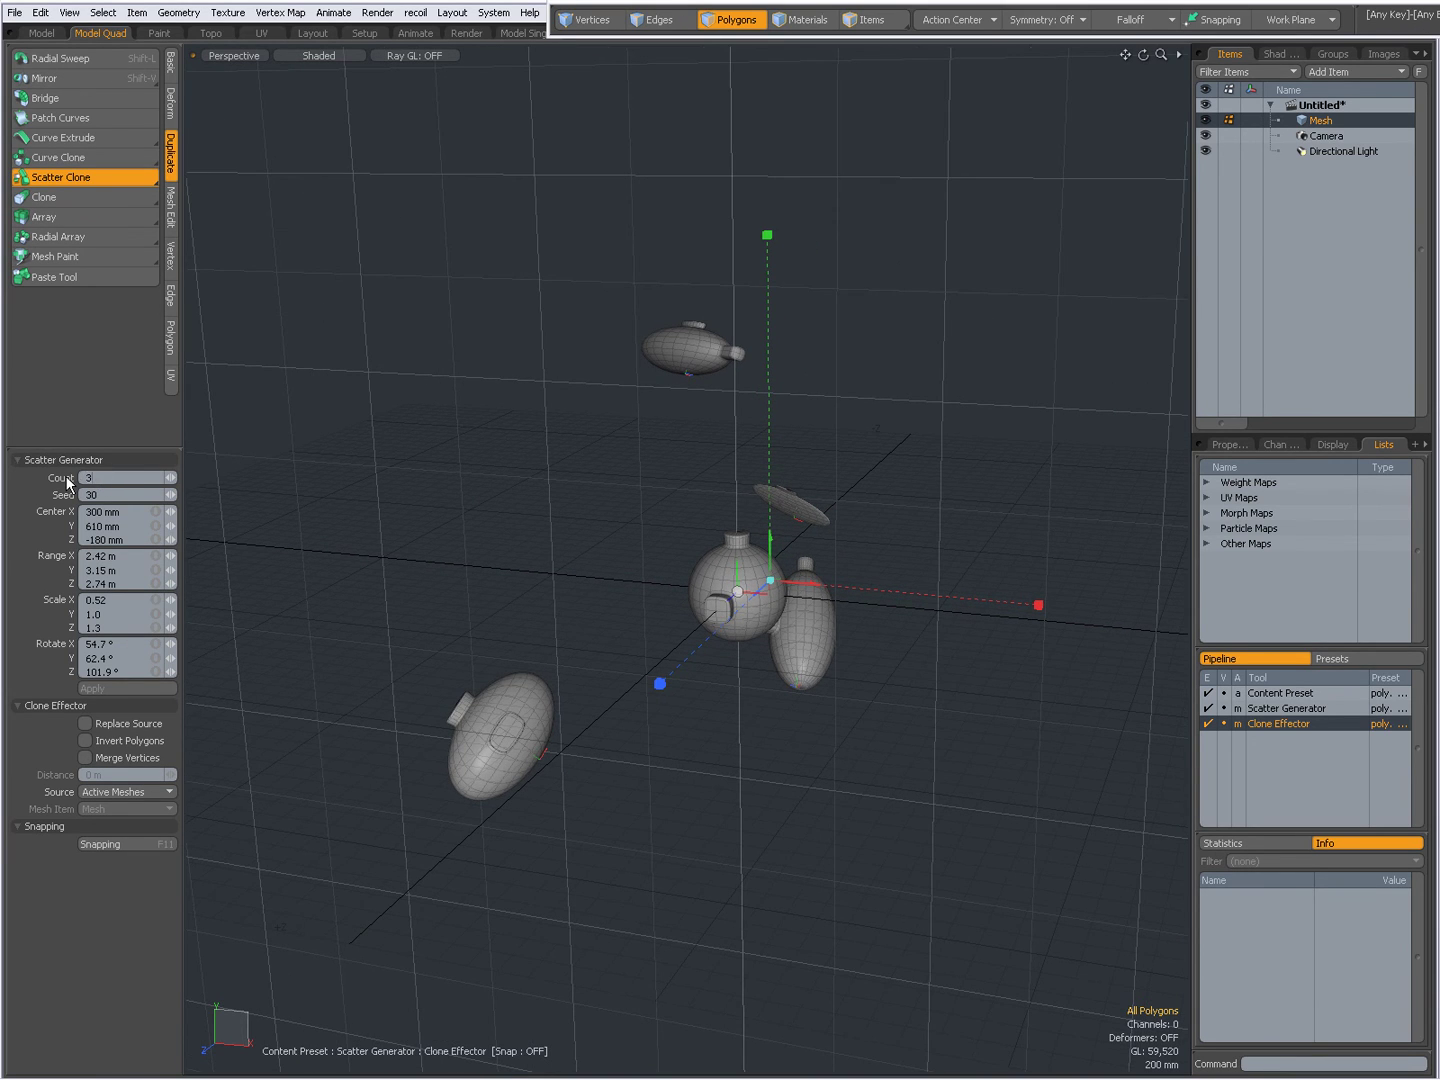
{"action": "type", "text": "0"}
{"action": "key", "text": "Return"}
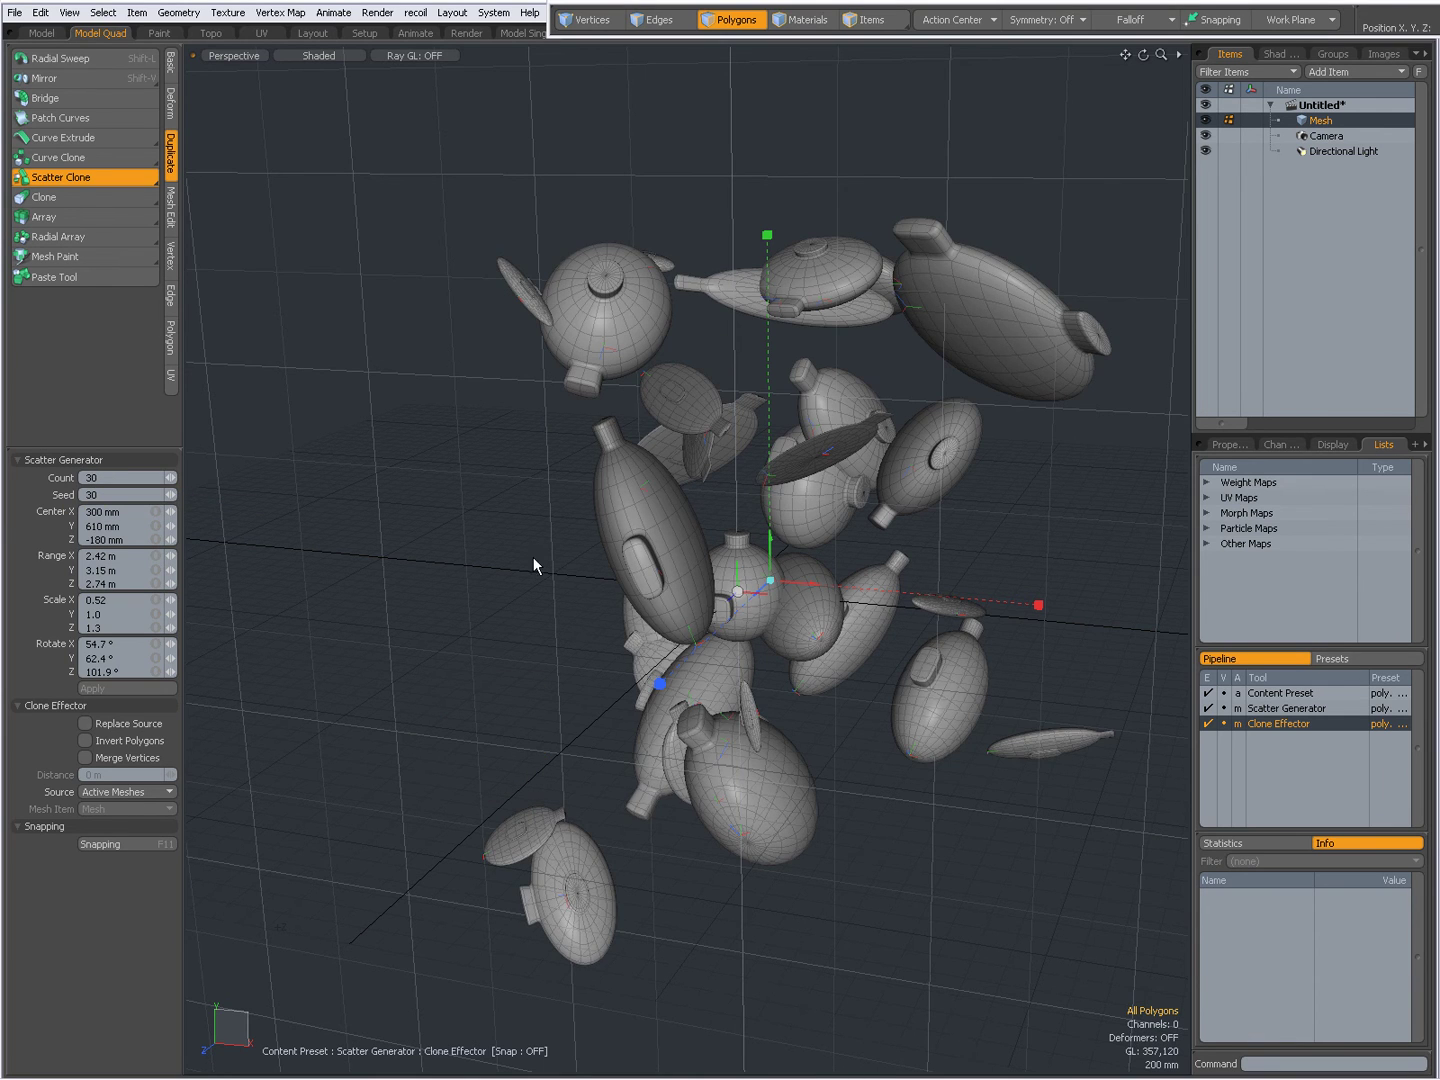
- Reduce the clones' random scale to X 0.41 and Z 0.16
{"action": "left_click_drag", "start_coordinate": [534, 557], "coordinate": [696, 638], "text": "alt"}
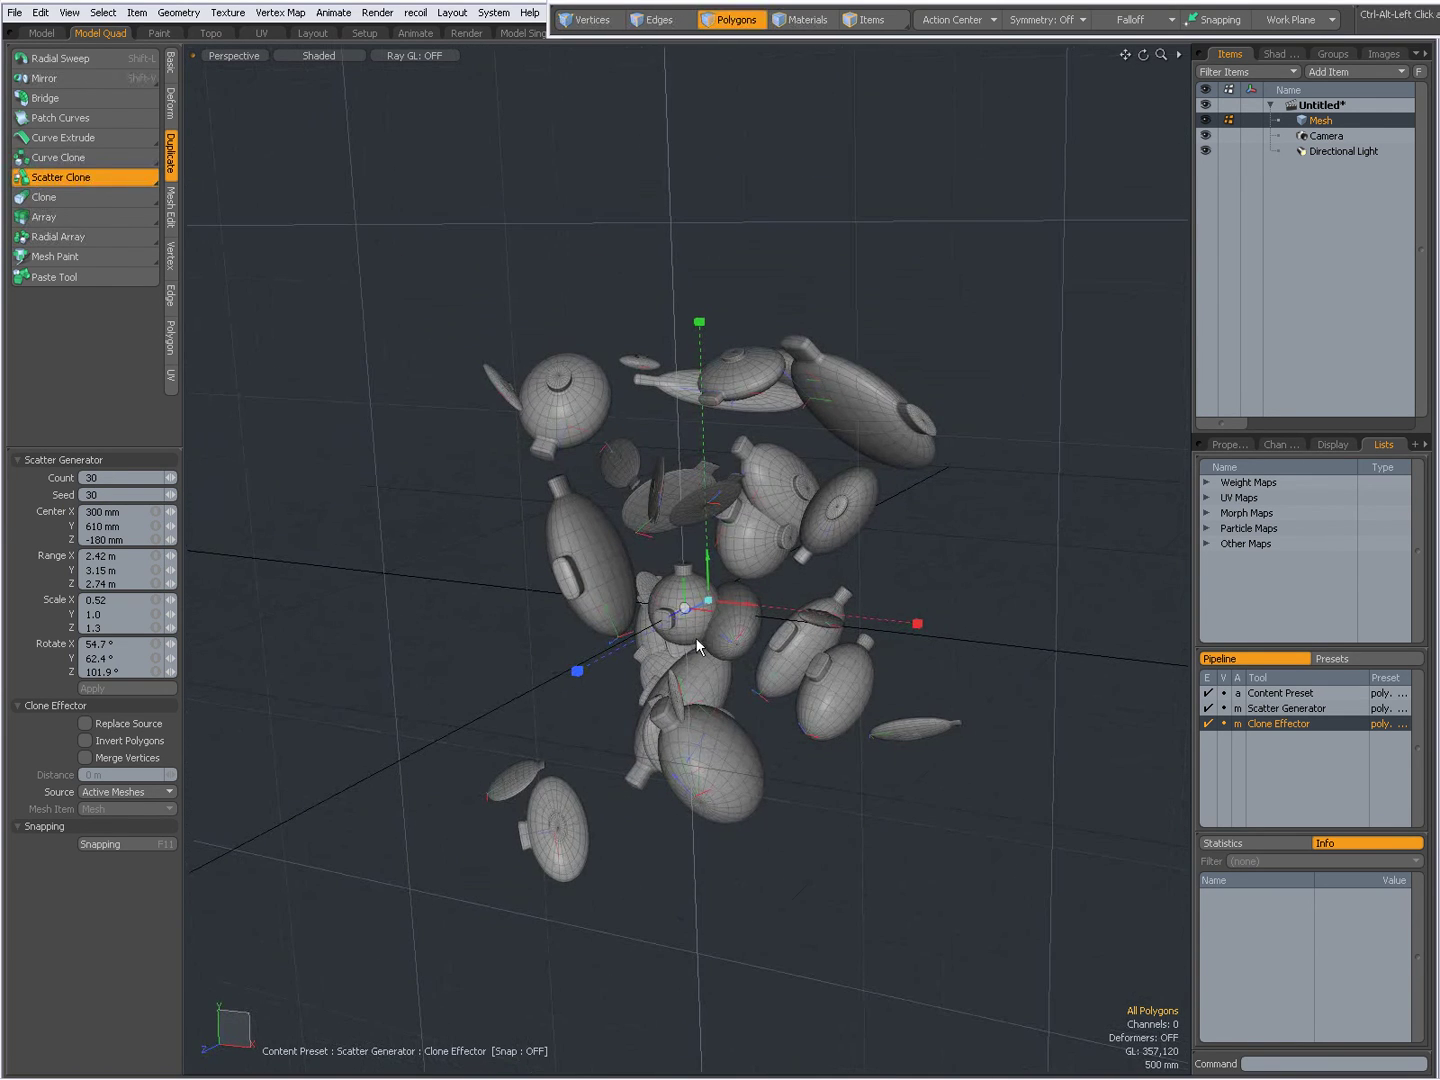
{"action": "left_click", "coordinate": [170, 604]}
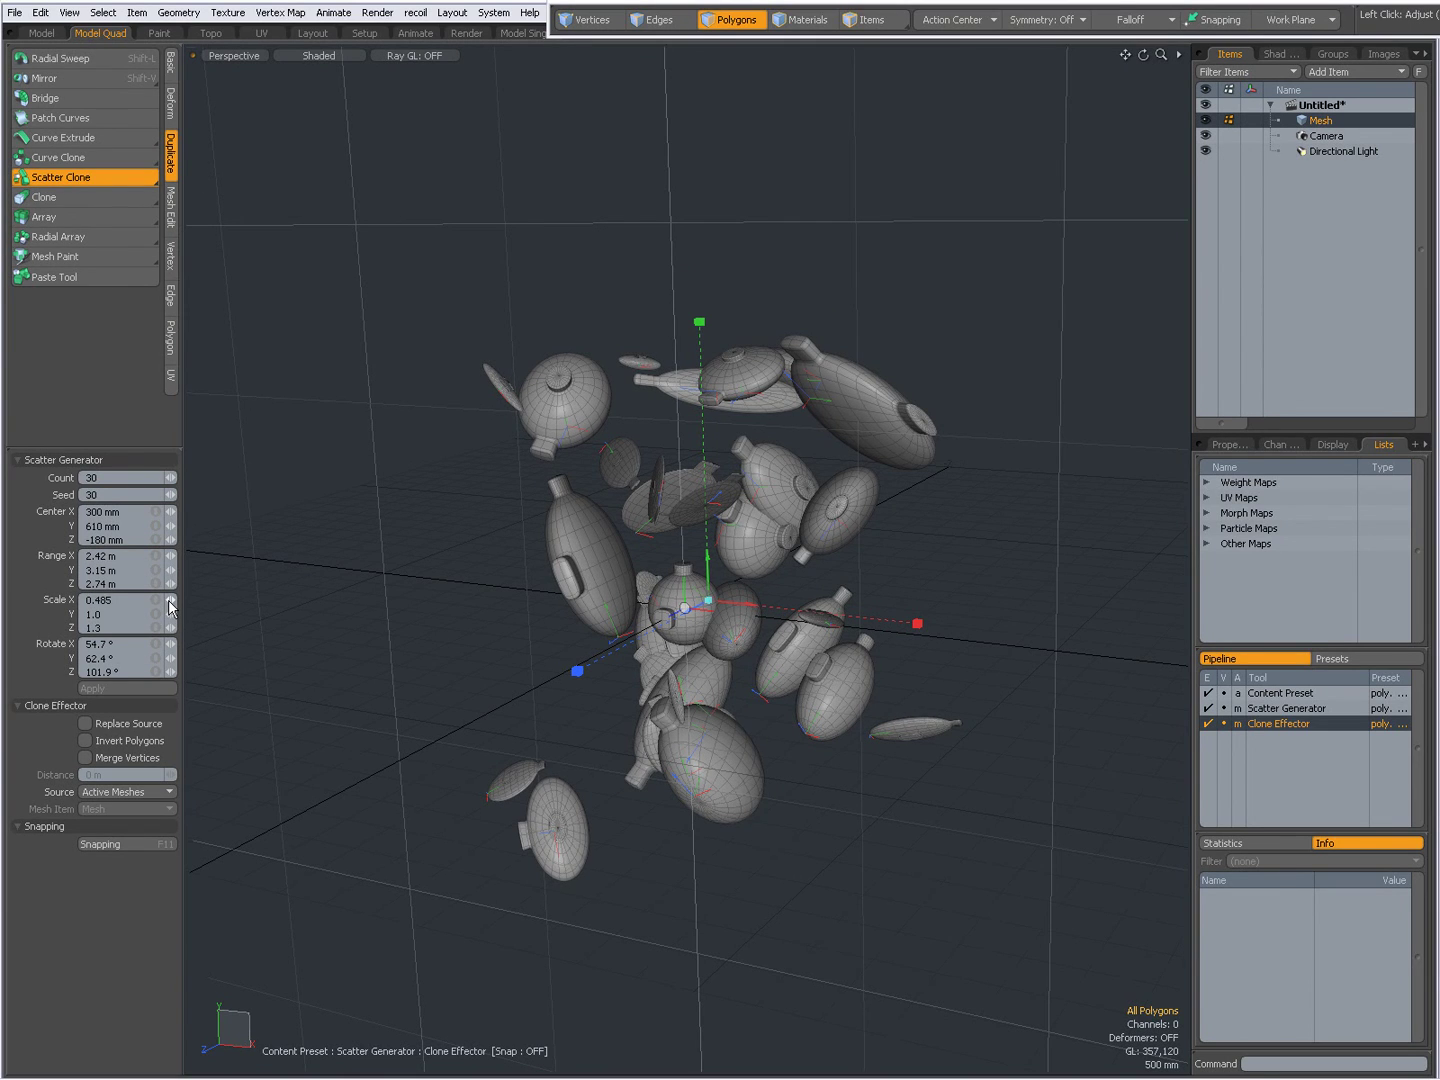
{"action": "left_click", "coordinate": [170, 604]}
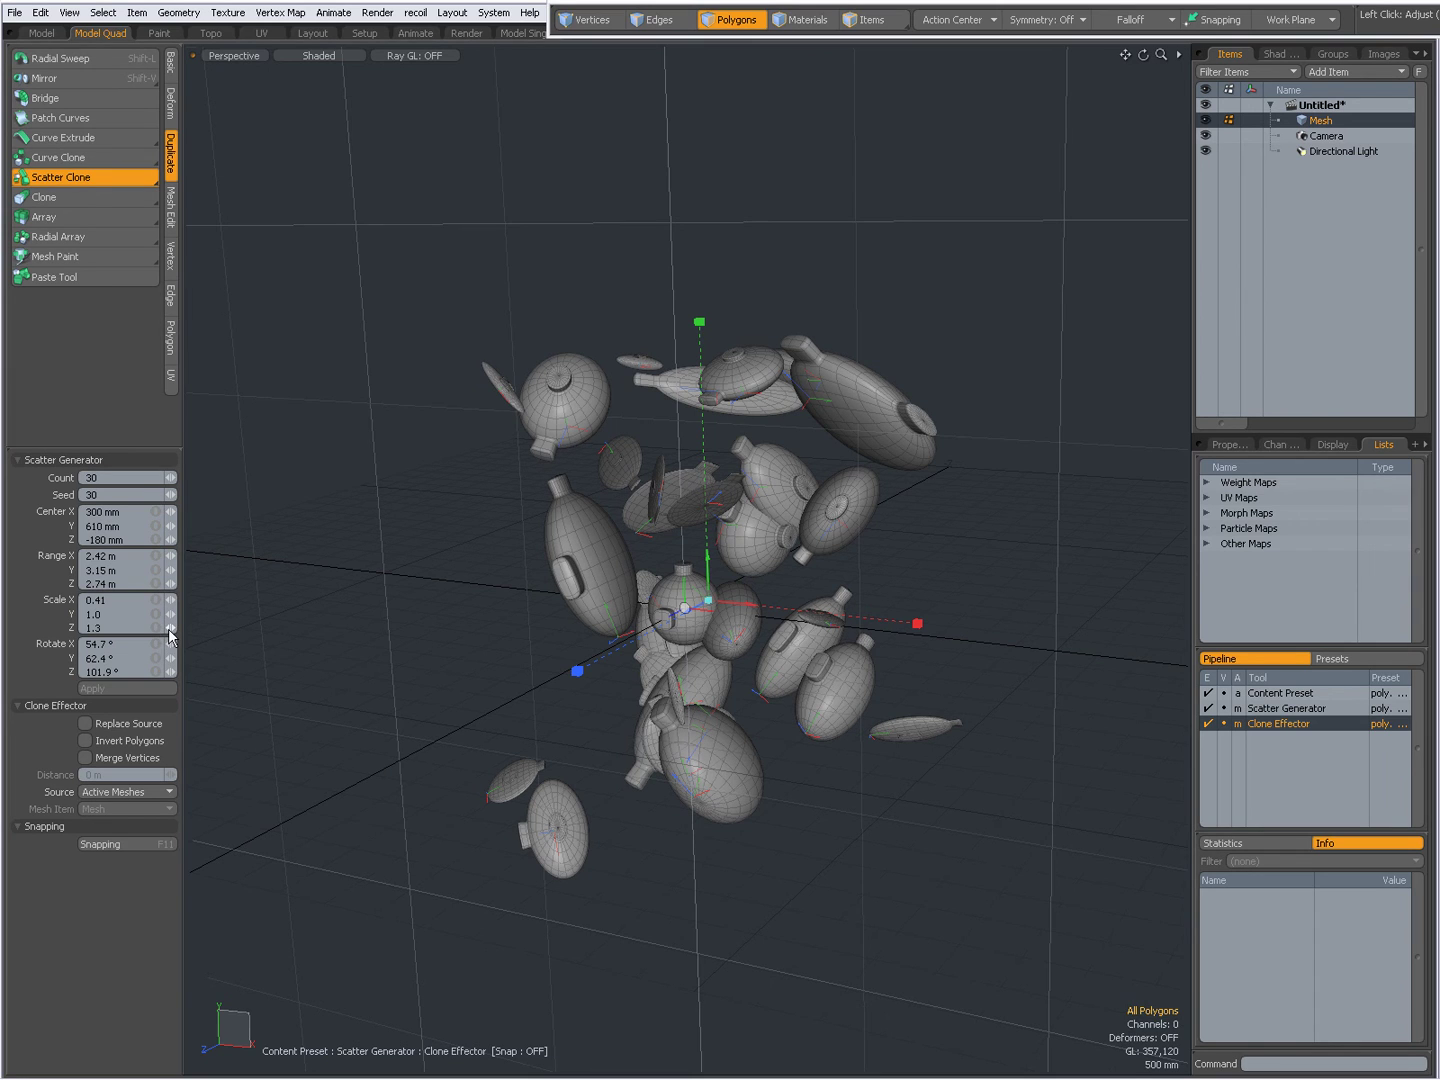
{"action": "left_click", "coordinate": [169, 630]}
{"action": "left_click", "coordinate": [170, 631]}
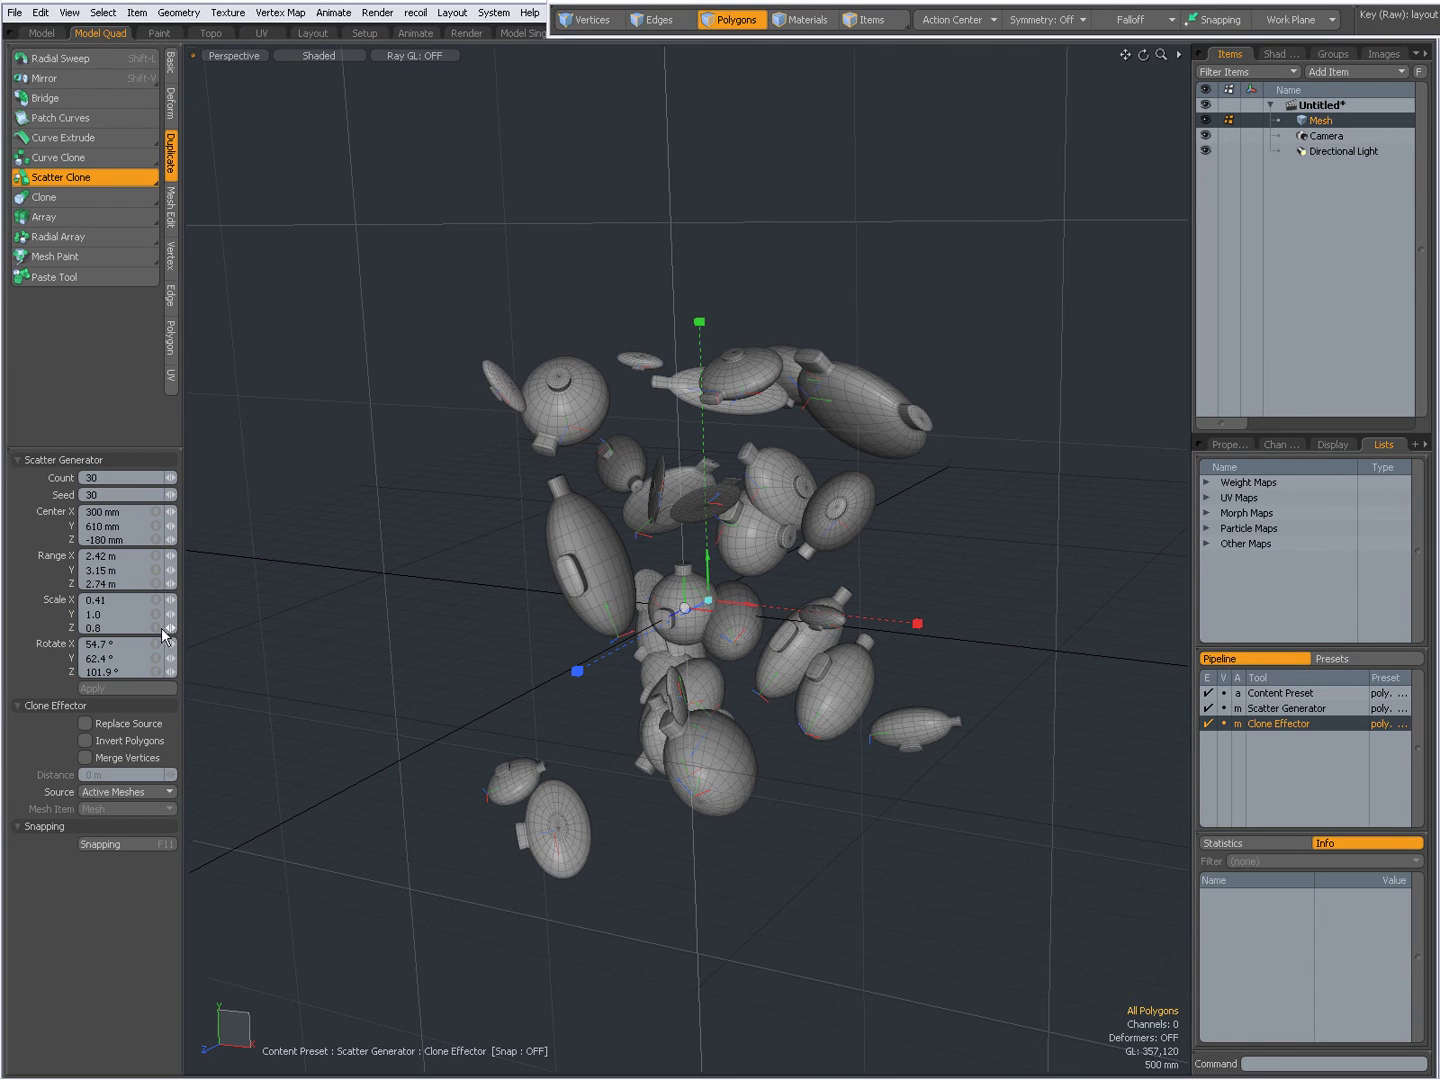
{"action": "left_click", "coordinate": [170, 630]}
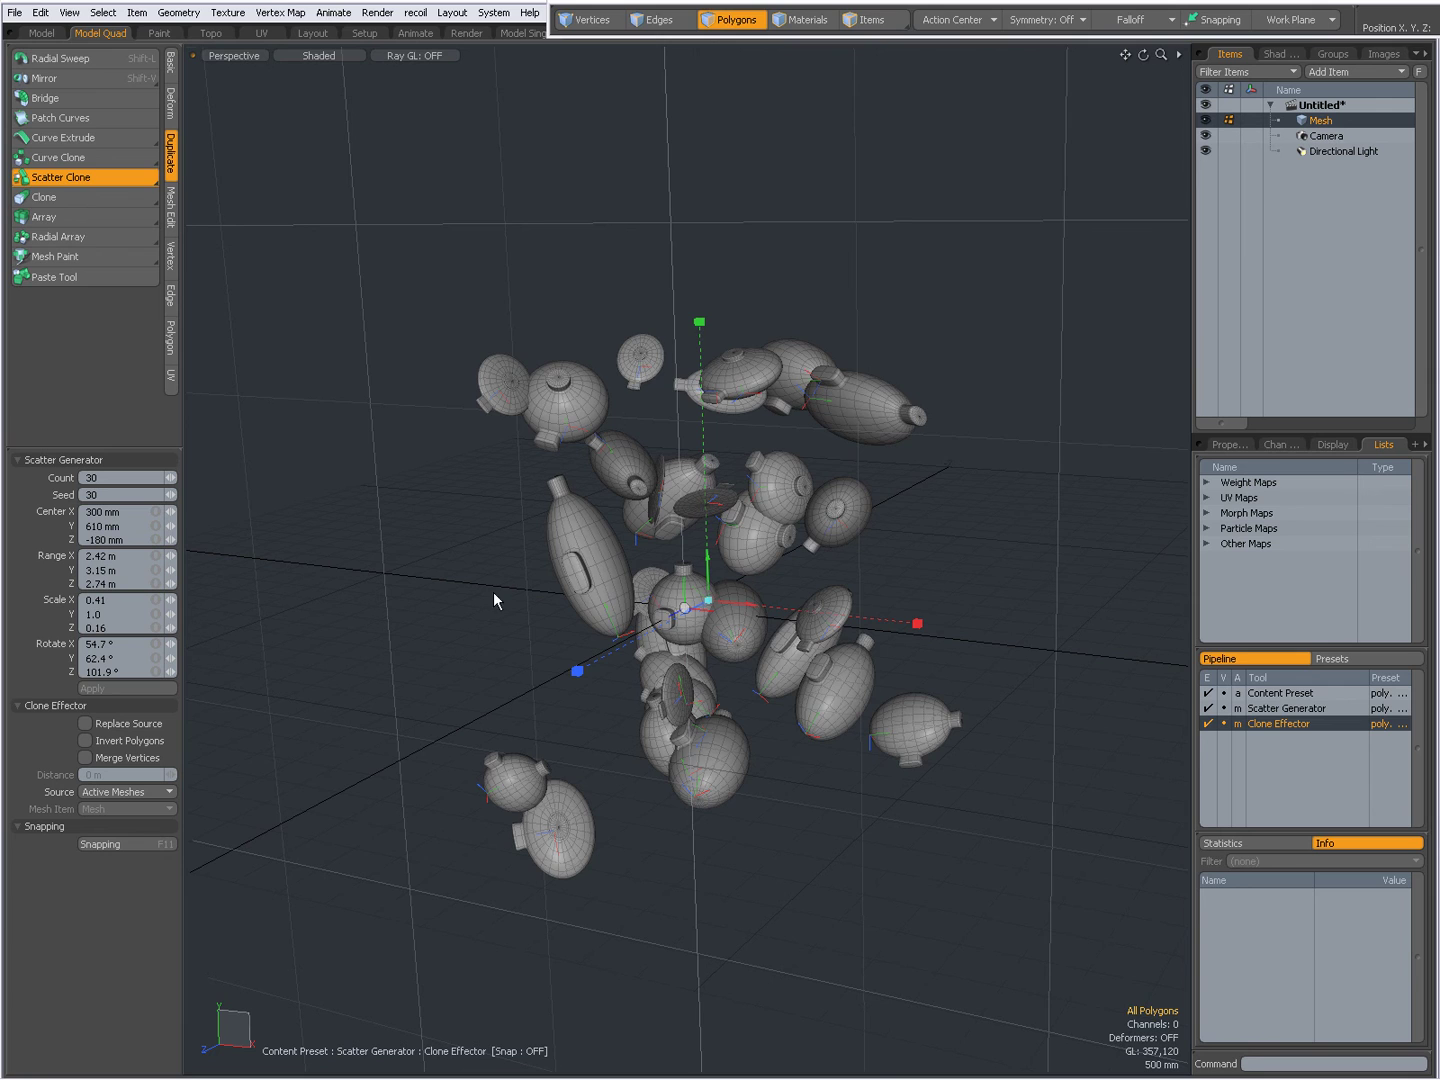
{"action": "mouse_move", "coordinate": [493, 591]}
{"action": "left_mouse_down", "text": "alt"}
{"action": "mouse_move", "coordinate": [876, 599]}
{"action": "mouse_move", "coordinate": [607, 601]}
{"action": "mouse_move", "coordinate": [194, 644]}
{"action": "left_mouse_up", "text": "alt"}
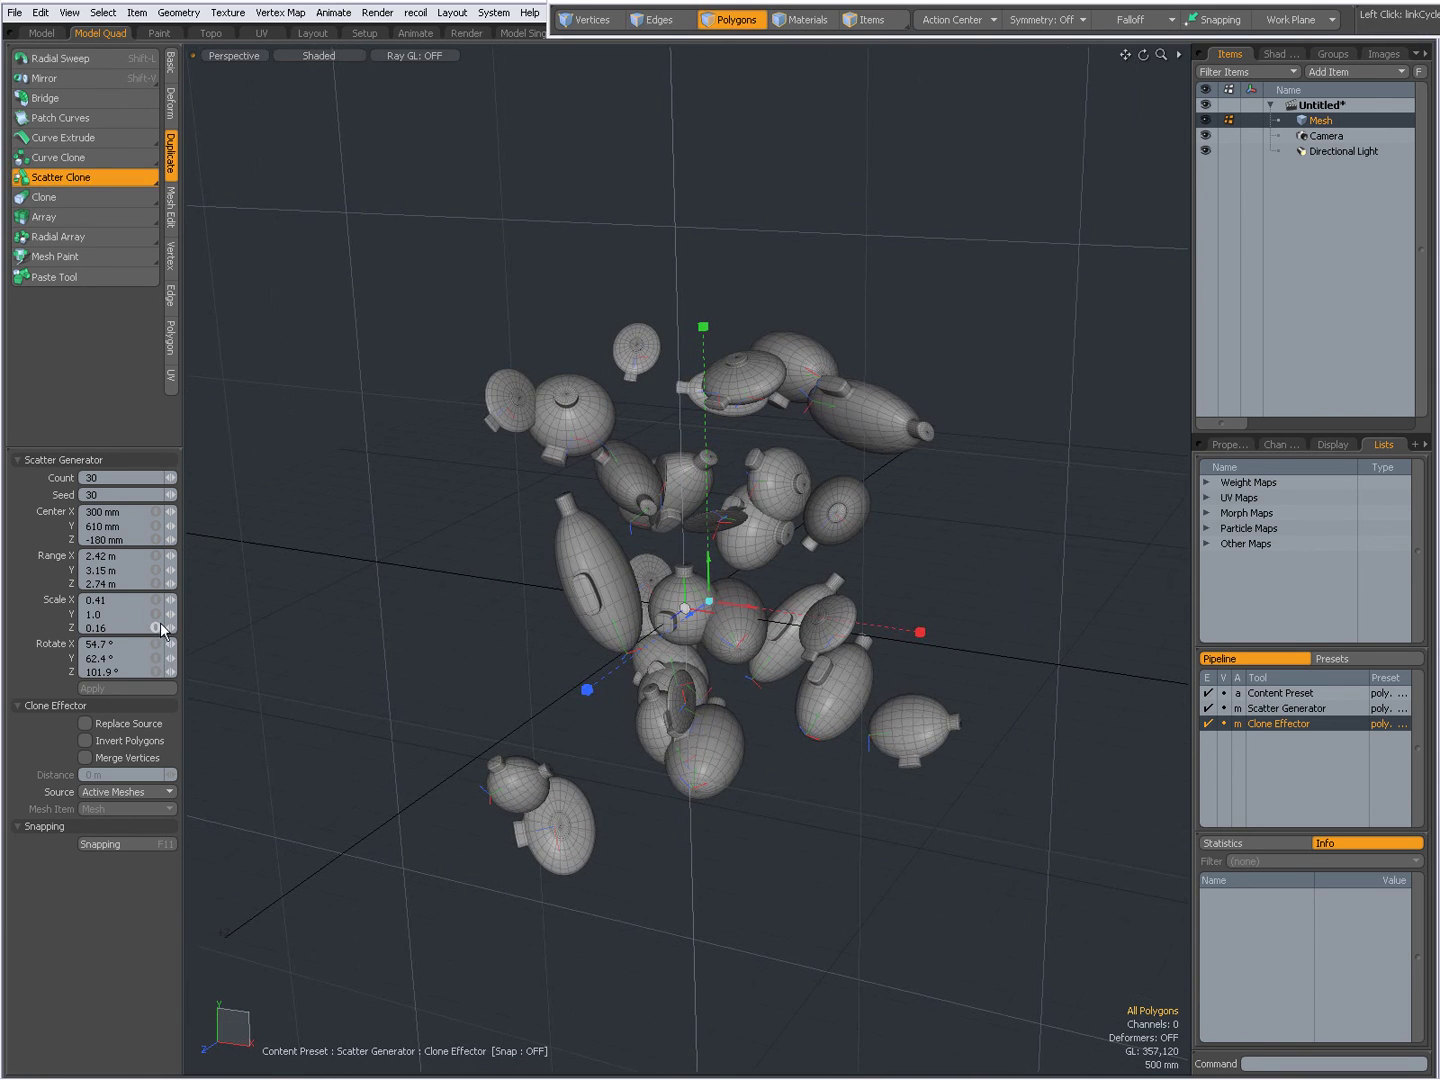
- Reduce the clones' random Y scale to 0.15 and finish the Scatter Clone operation
{"action": "left_click_drag", "start_coordinate": [160, 619], "coordinate": [184, 620]}
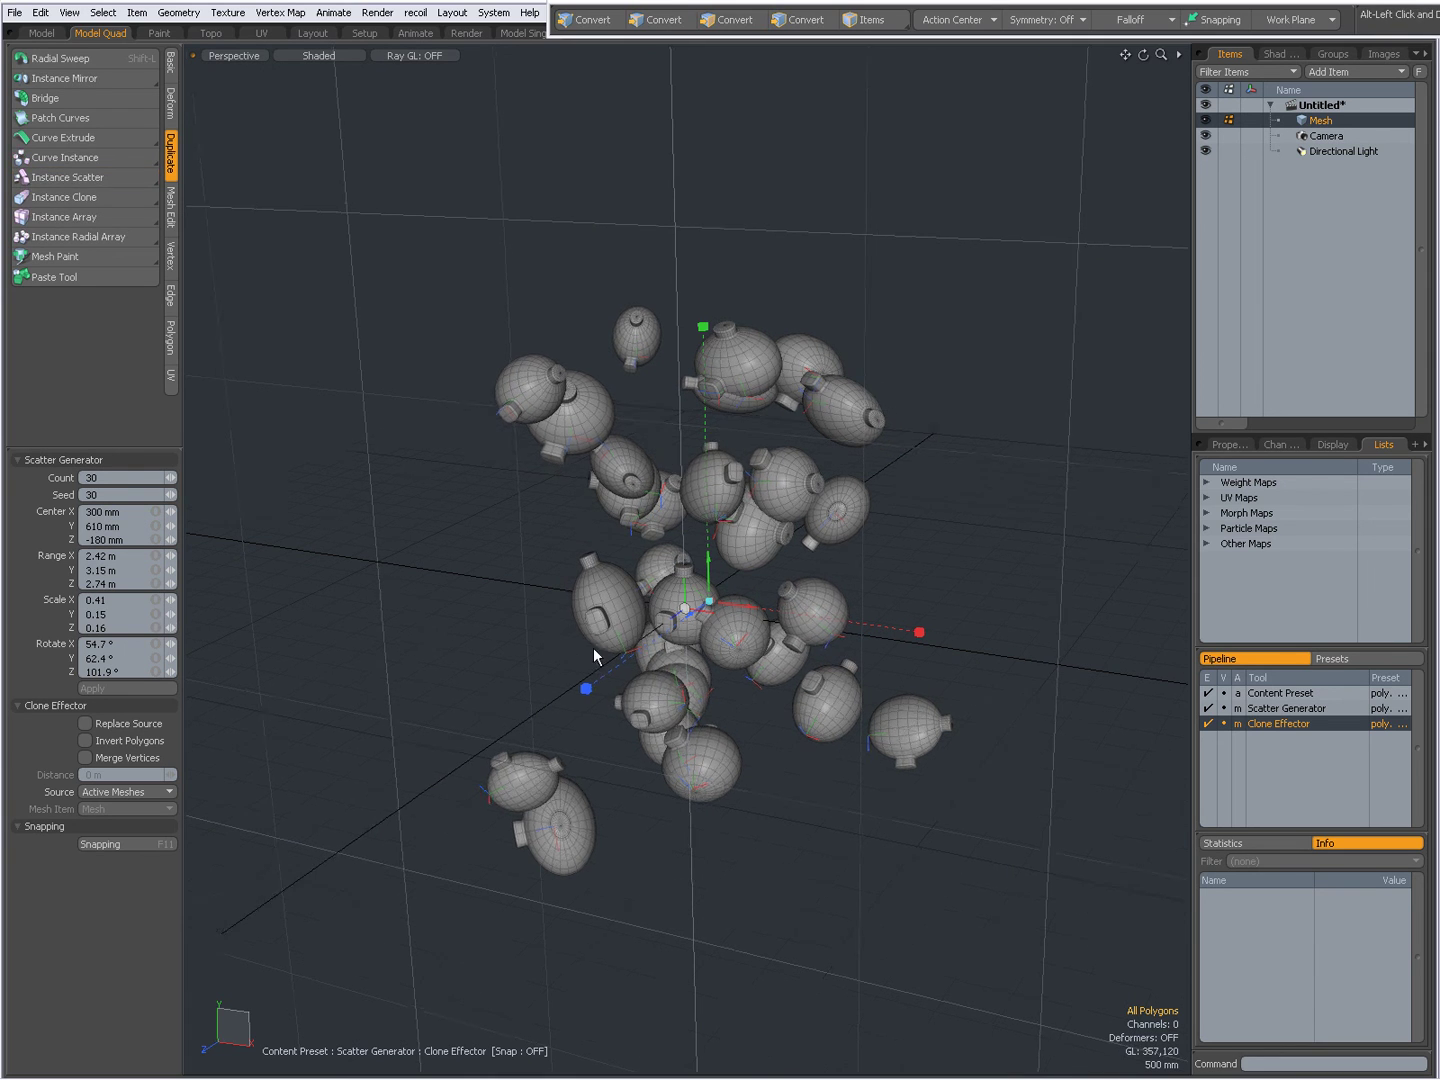
{"action": "mouse_move", "coordinate": [593, 647]}
{"action": "left_mouse_down", "text": "alt"}
{"action": "mouse_move", "coordinate": [381, 553]}
{"action": "mouse_move", "coordinate": [667, 586]}
{"action": "mouse_move", "coordinate": [361, 567]}
{"action": "mouse_move", "coordinate": [648, 600]}
{"action": "left_mouse_up", "text": "alt"}
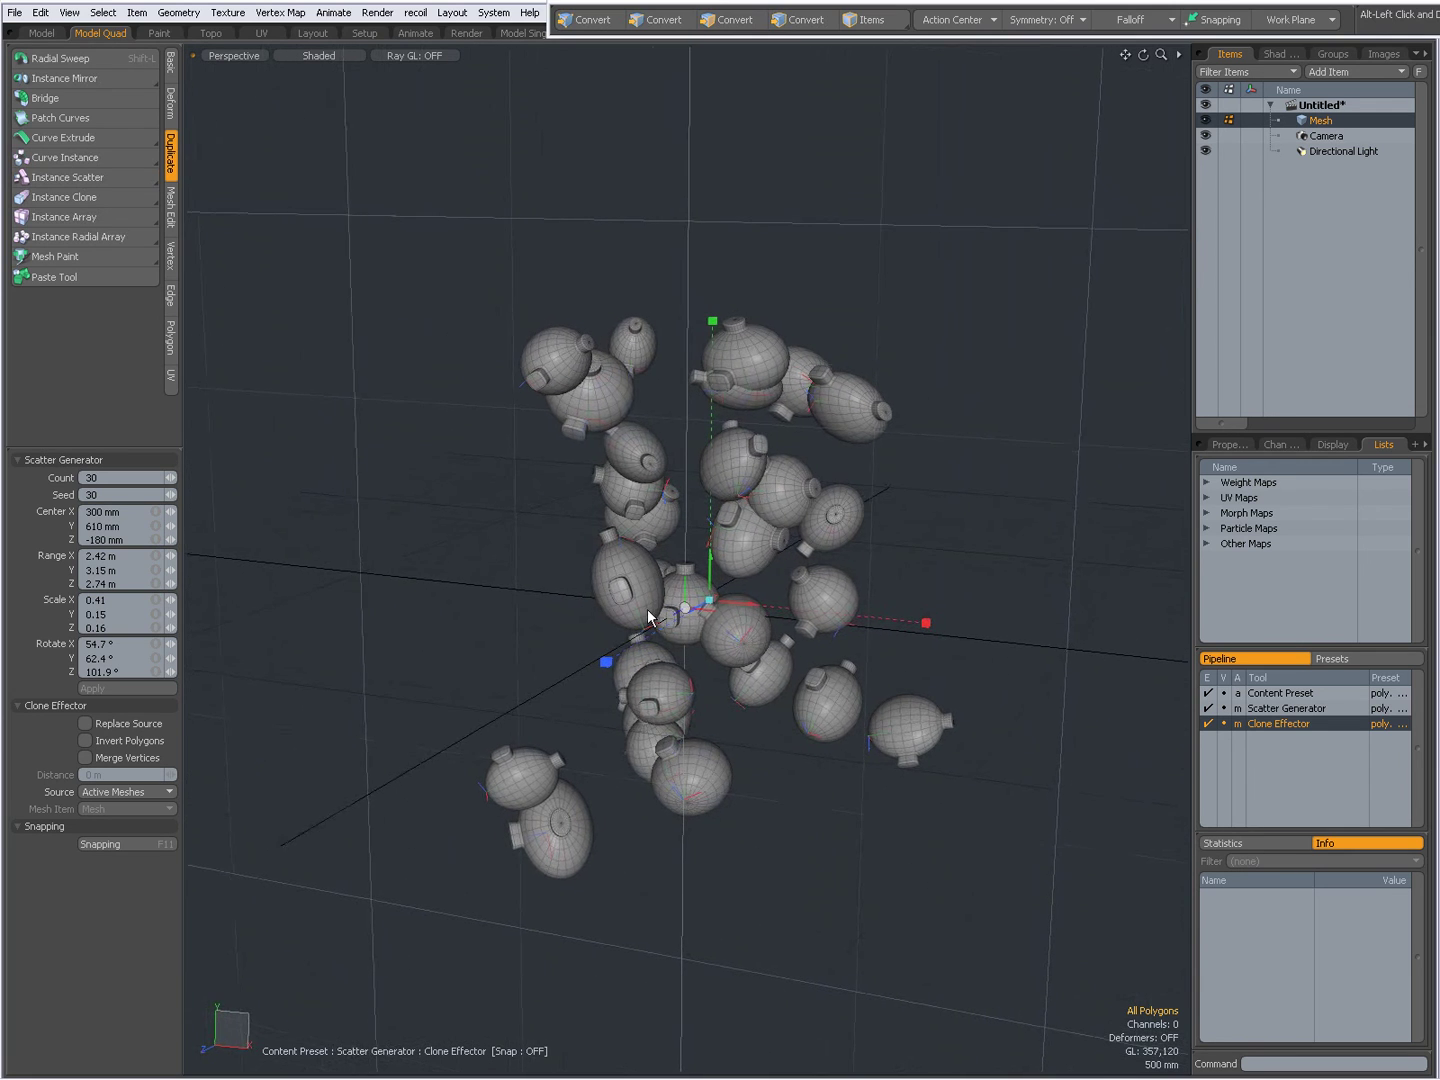
{"action": "key", "text": "space"}
{"action": "mouse_move", "coordinate": [591, 518]}
{"action": "left_mouse_down", "text": "alt"}
{"action": "mouse_move", "coordinate": [581, 566]}
{"action": "mouse_move", "coordinate": [561, 540]}
{"action": "left_mouse_up", "text": "alt"}
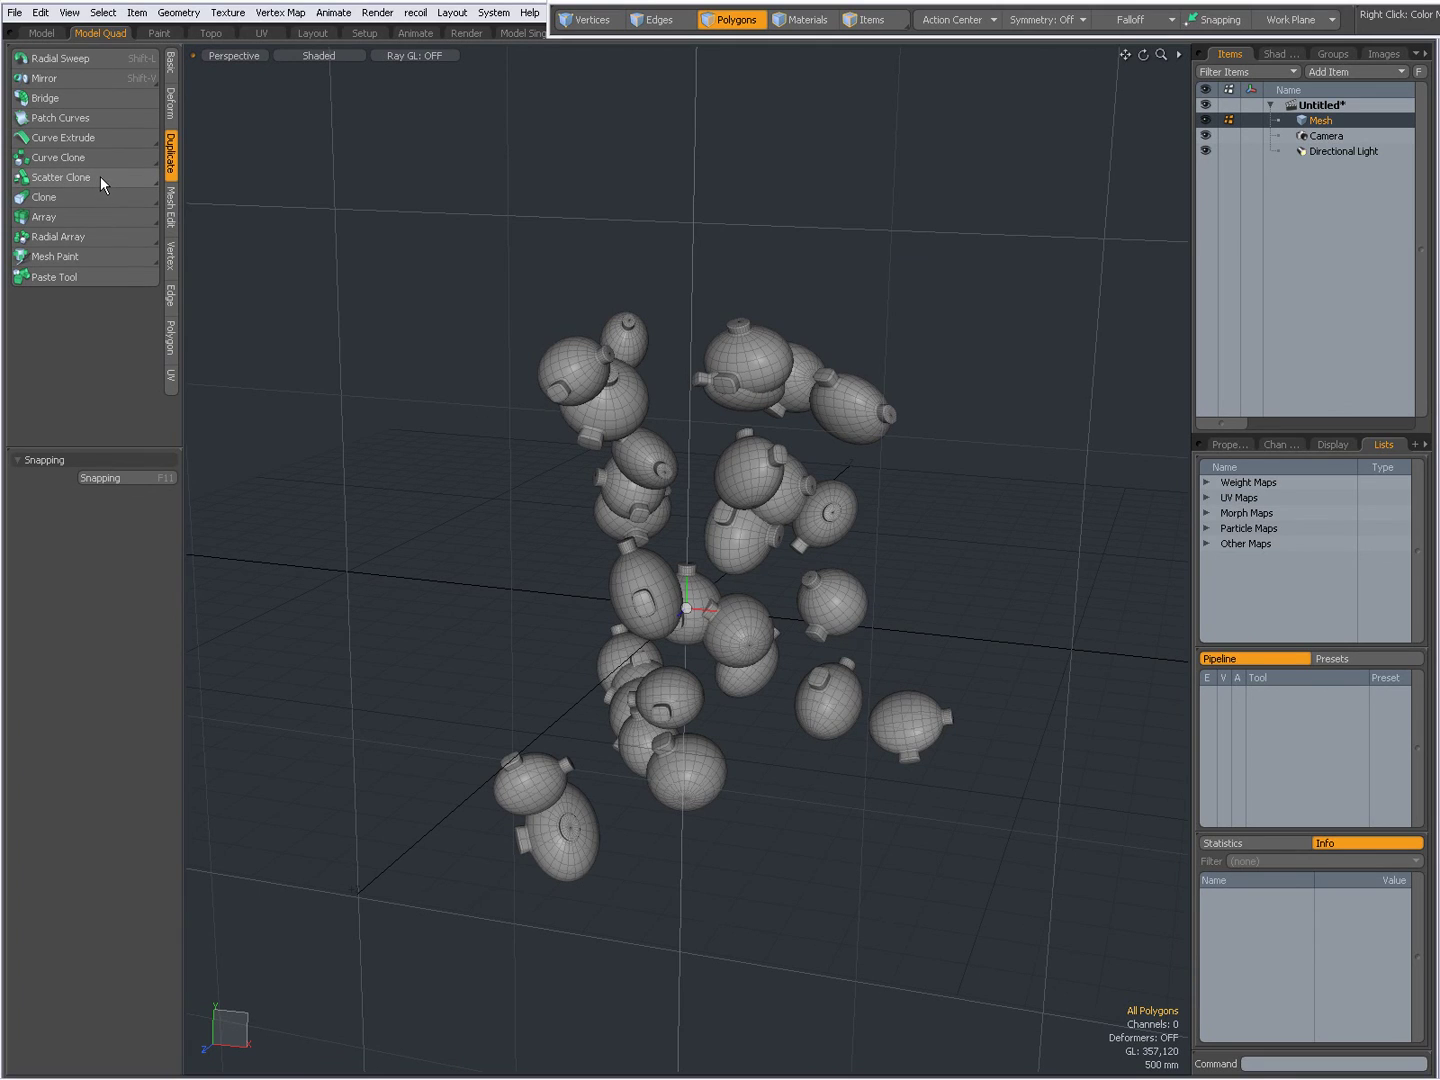
- Look into the settings of the Instance Scatter and Replica Scatter variants without applying either tool
{"action": "mouse_move", "coordinate": [101, 176]}
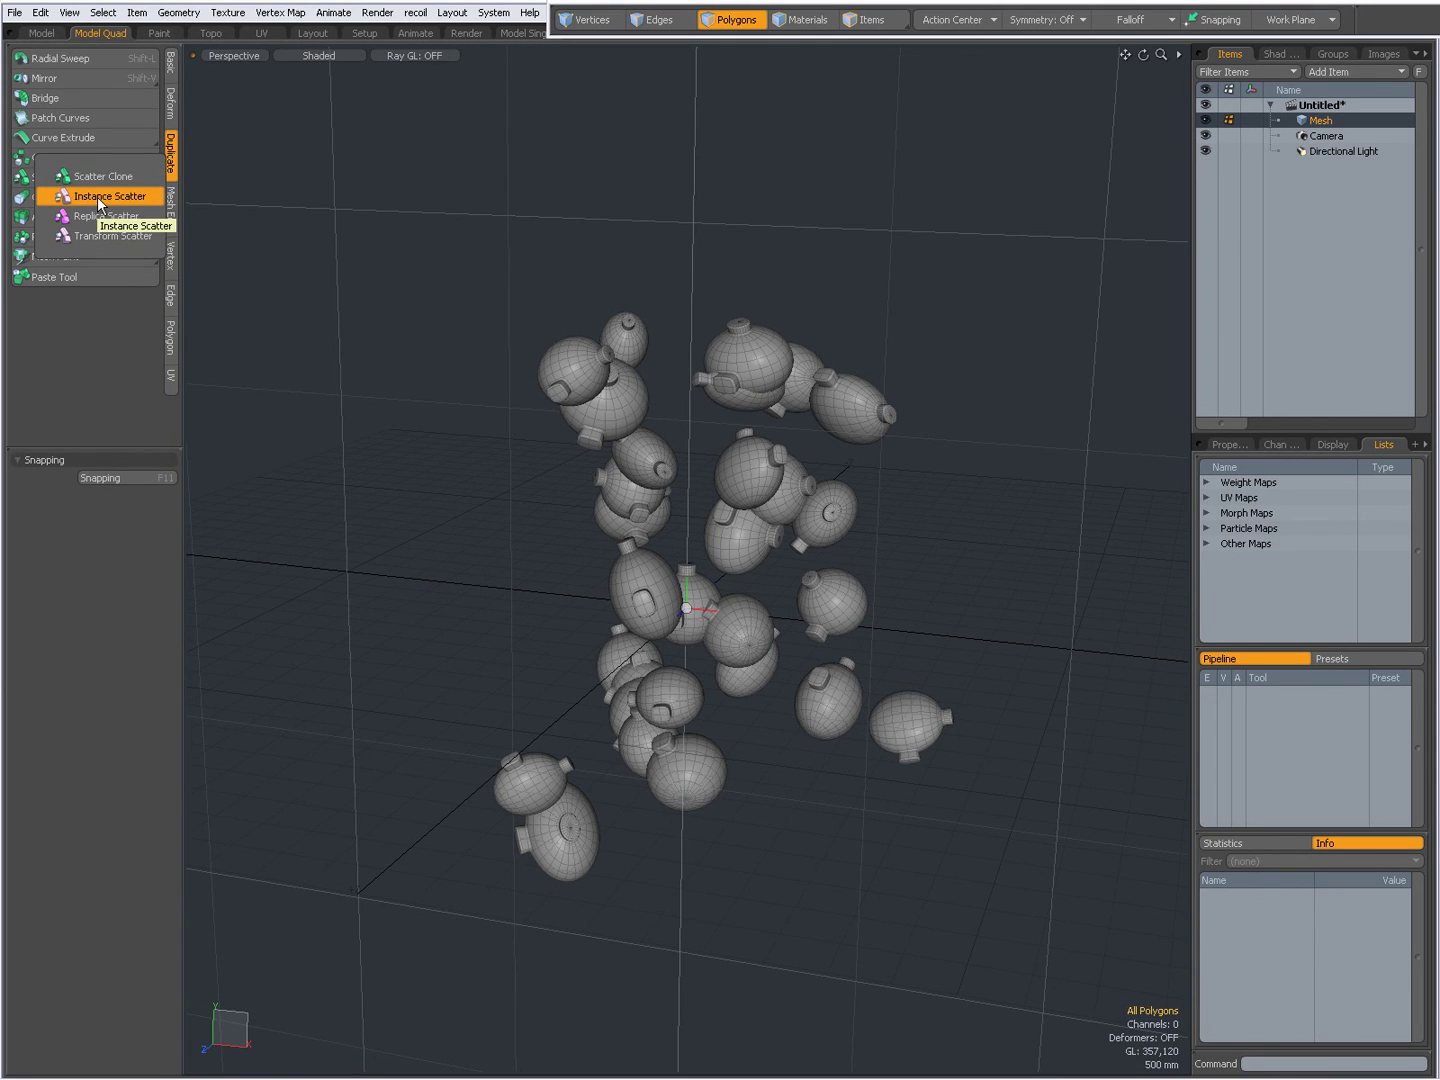
{"action": "left_click", "coordinate": [100, 197]}
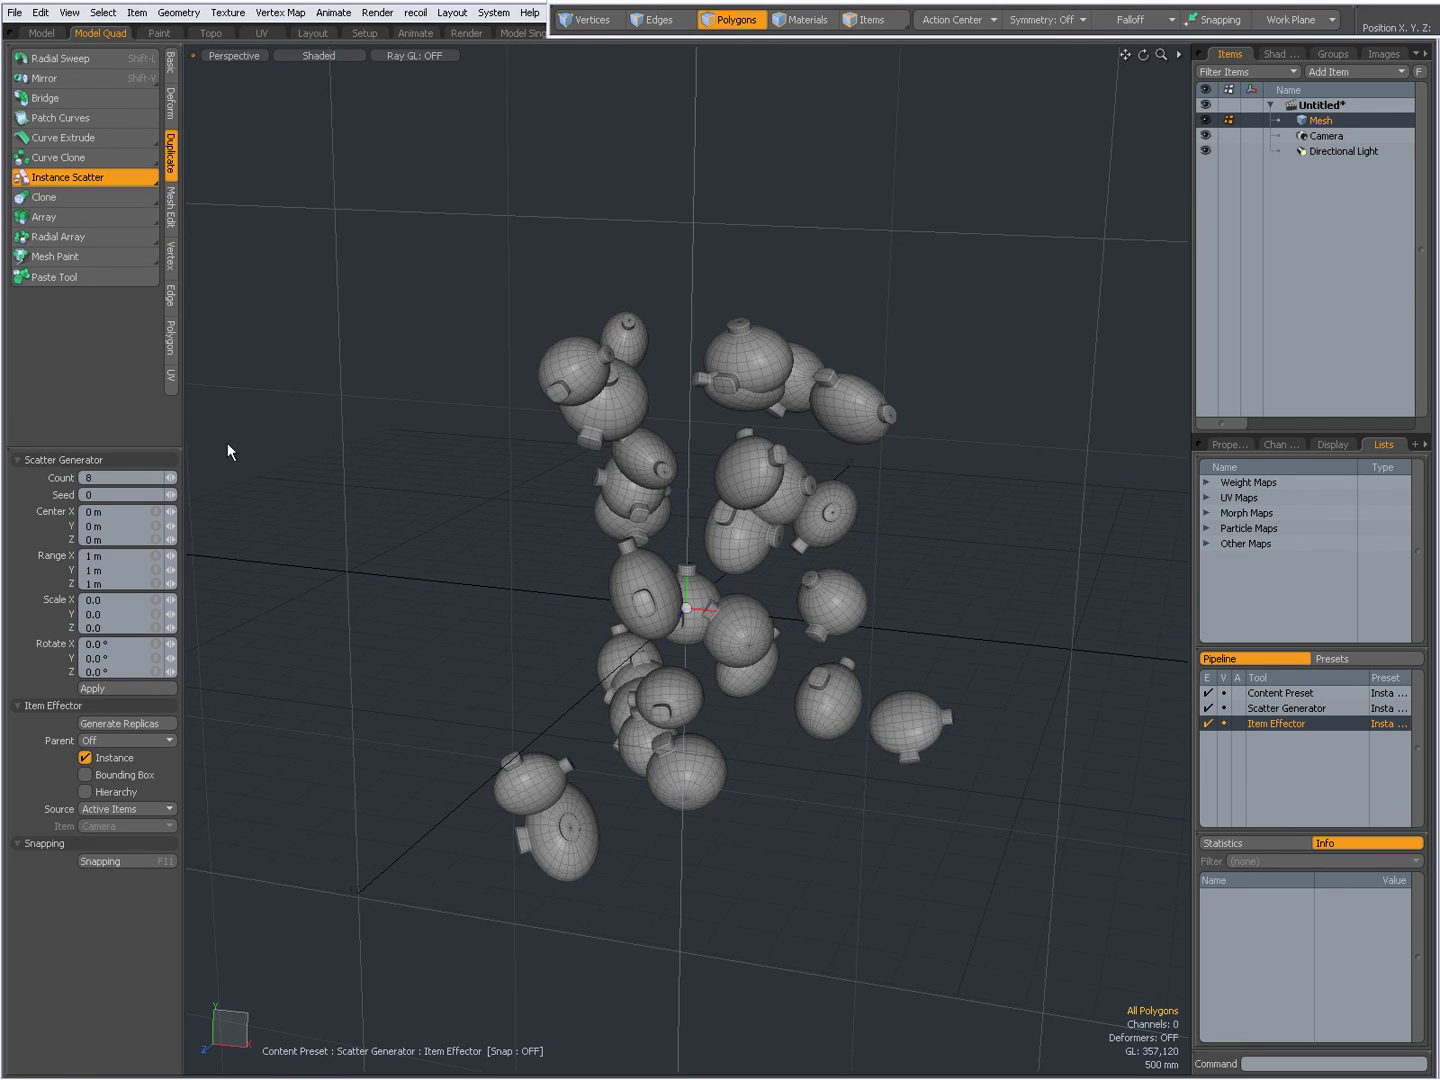
{"action": "left_click_drag", "start_coordinate": [293, 526], "coordinate": [320, 681], "text": "alt"}
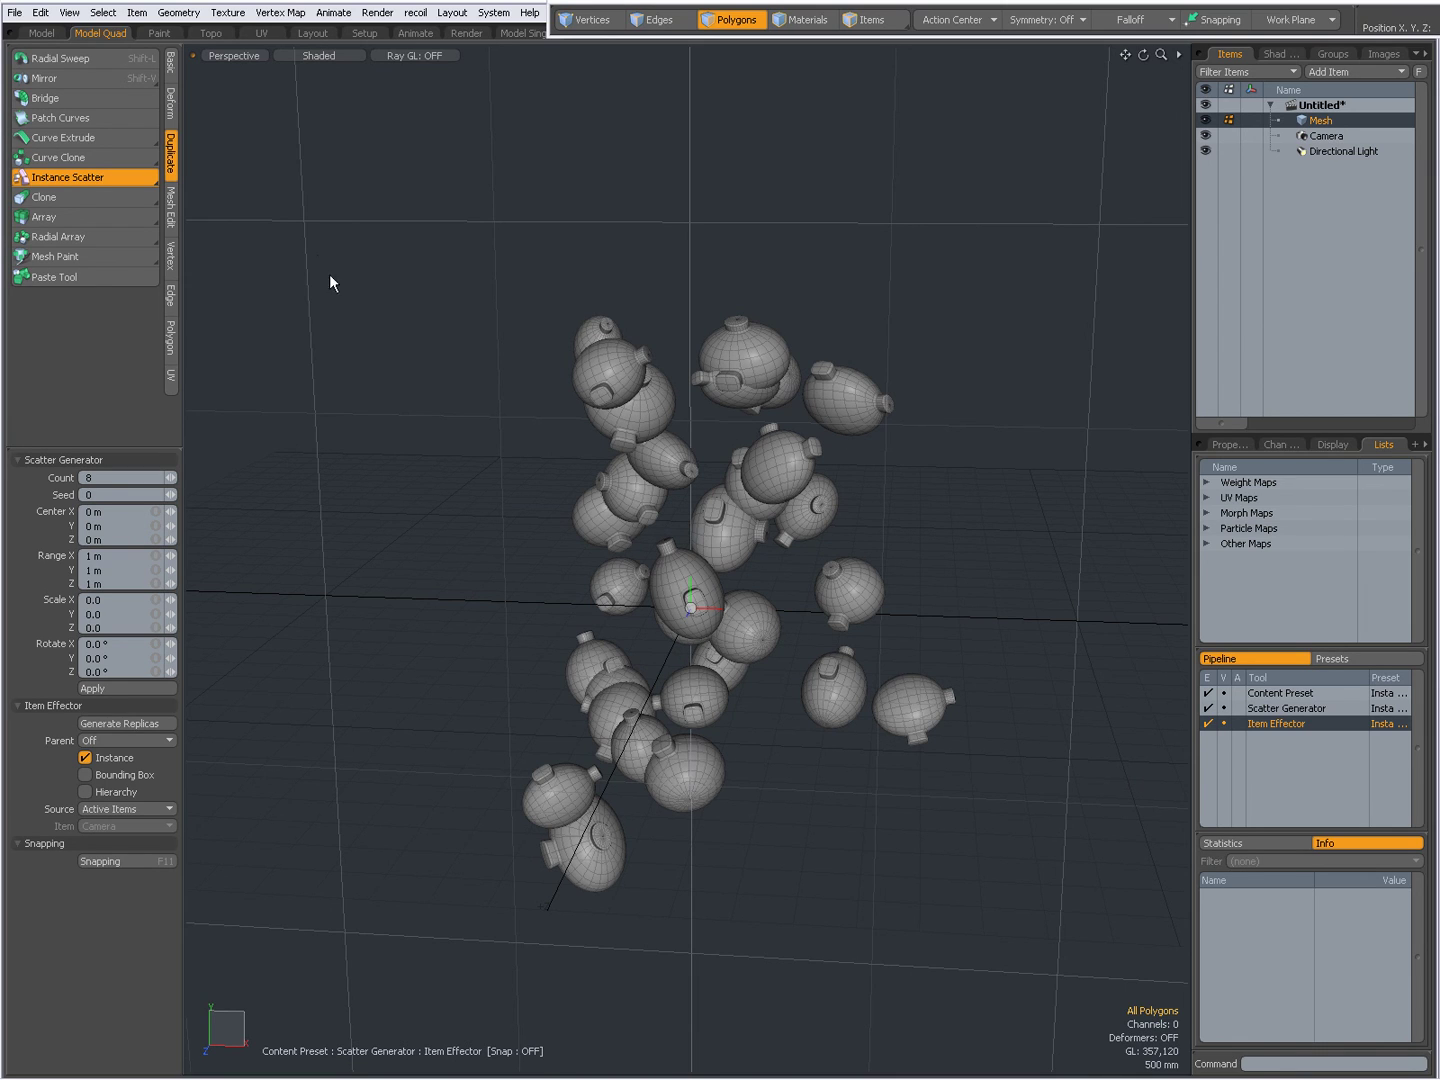
{"action": "left_click_drag", "start_coordinate": [109, 178], "coordinate": [112, 199]}
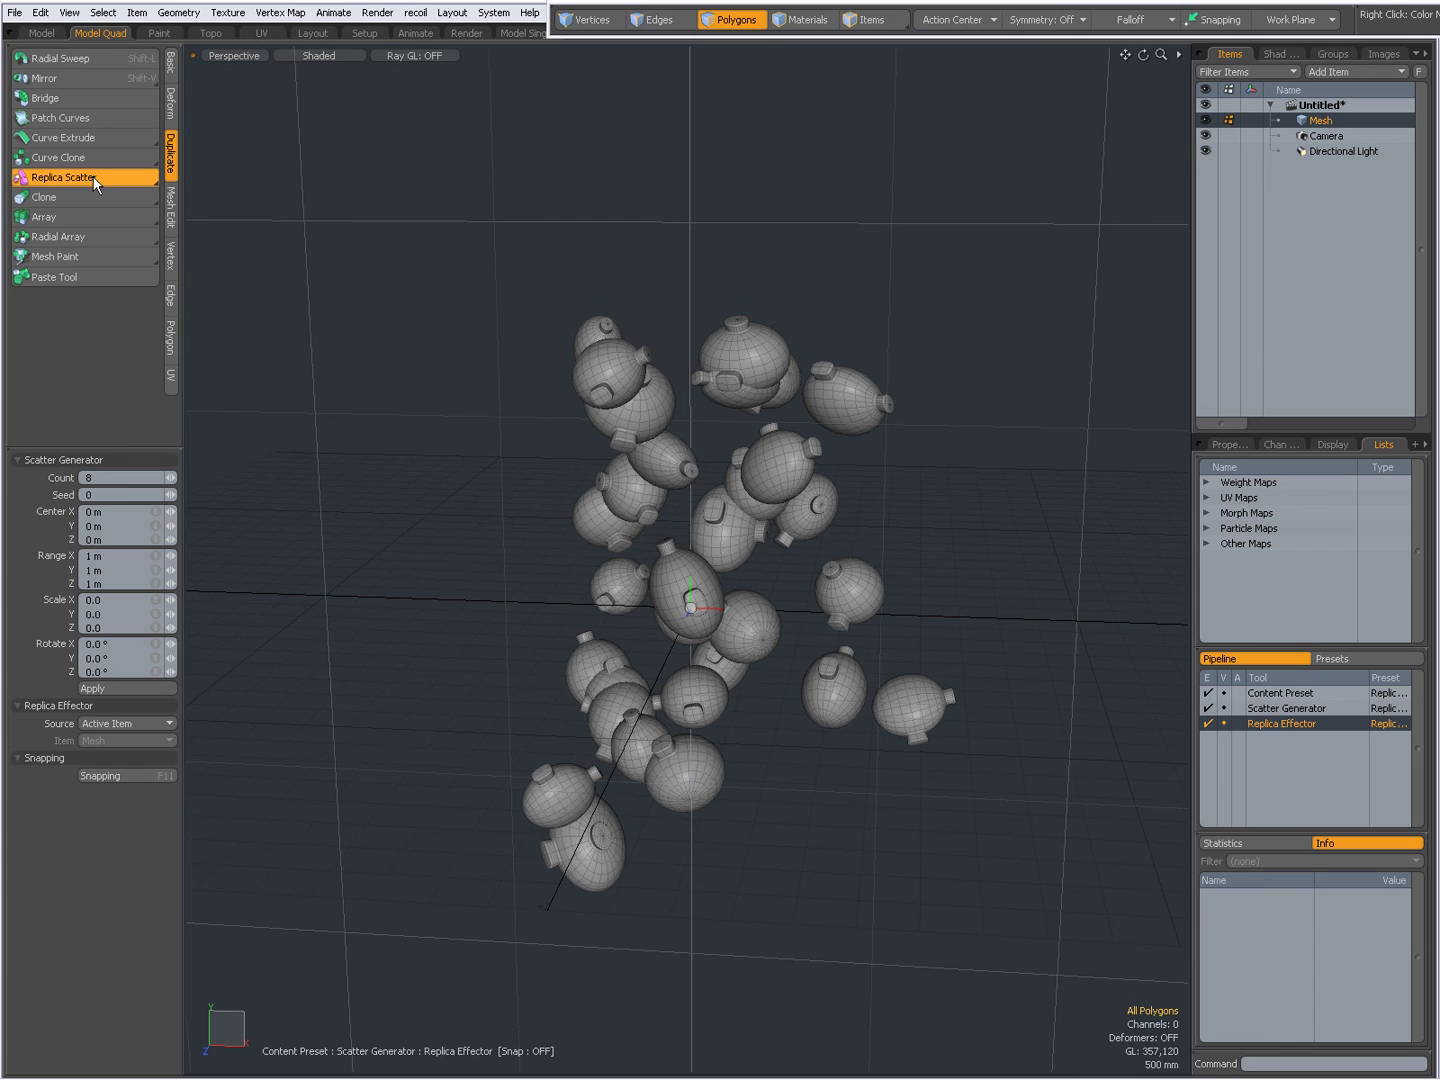
{"action": "mouse_move", "coordinate": [97, 185]}
{"action": "left_mouse_down"}
{"action": "mouse_move", "coordinate": [111, 143]}
{"action": "mouse_move", "coordinate": [422, 541]}
{"action": "left_mouse_up"}
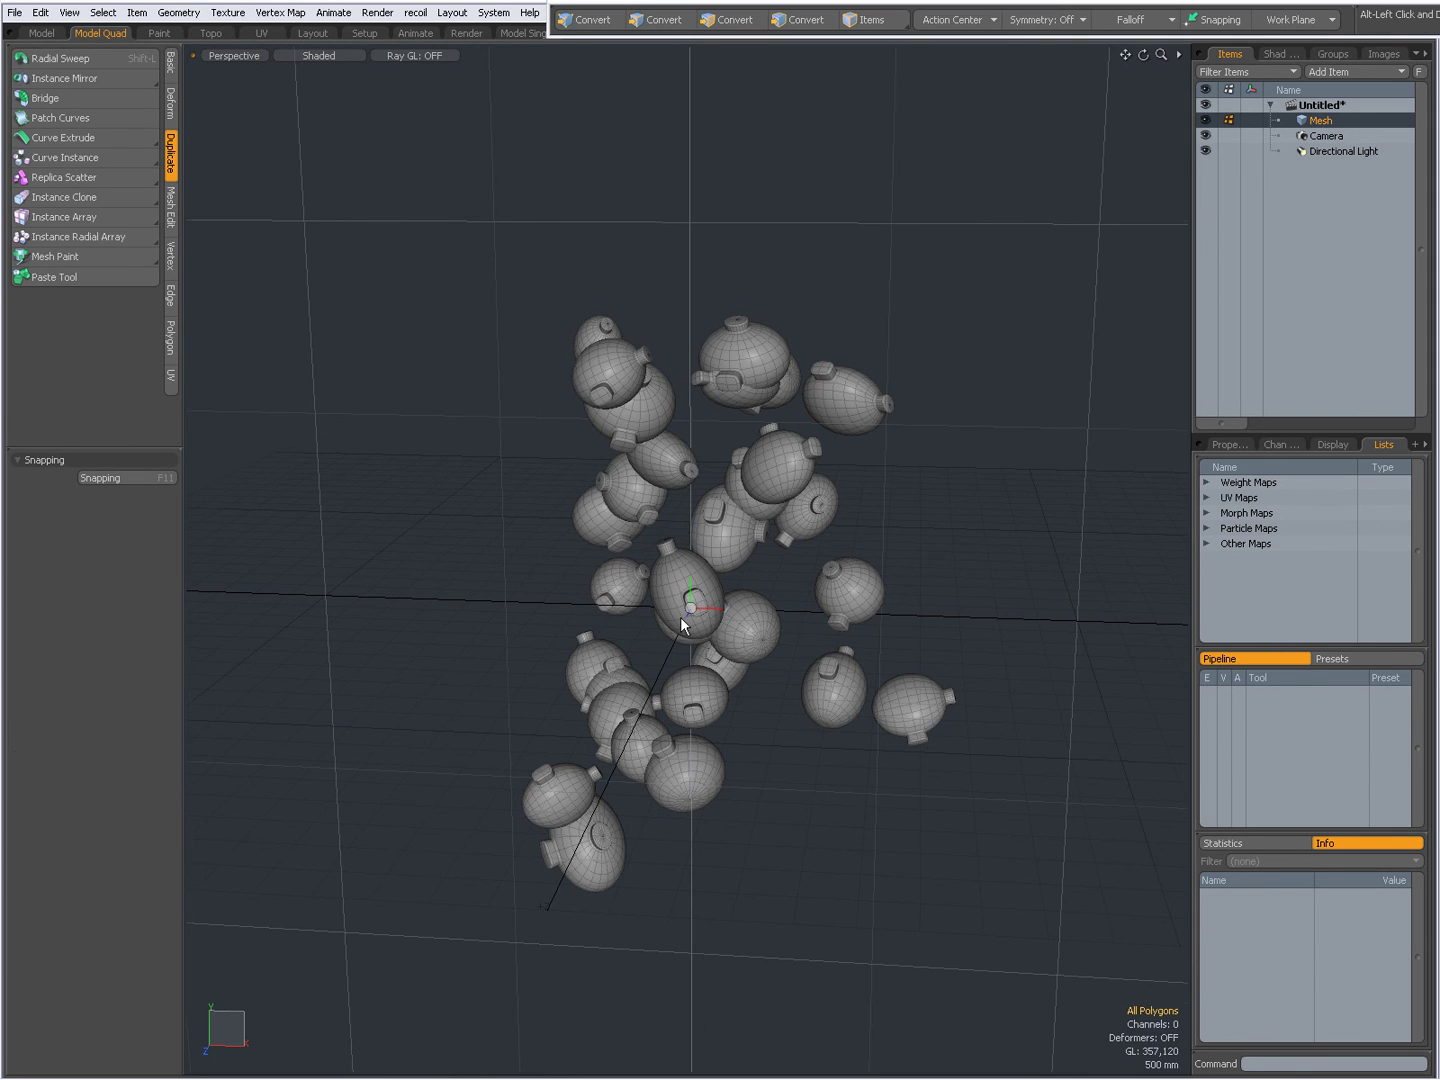
{"action": "left_click_drag", "start_coordinate": [530, 566], "coordinate": [495, 602], "text": "alt"}
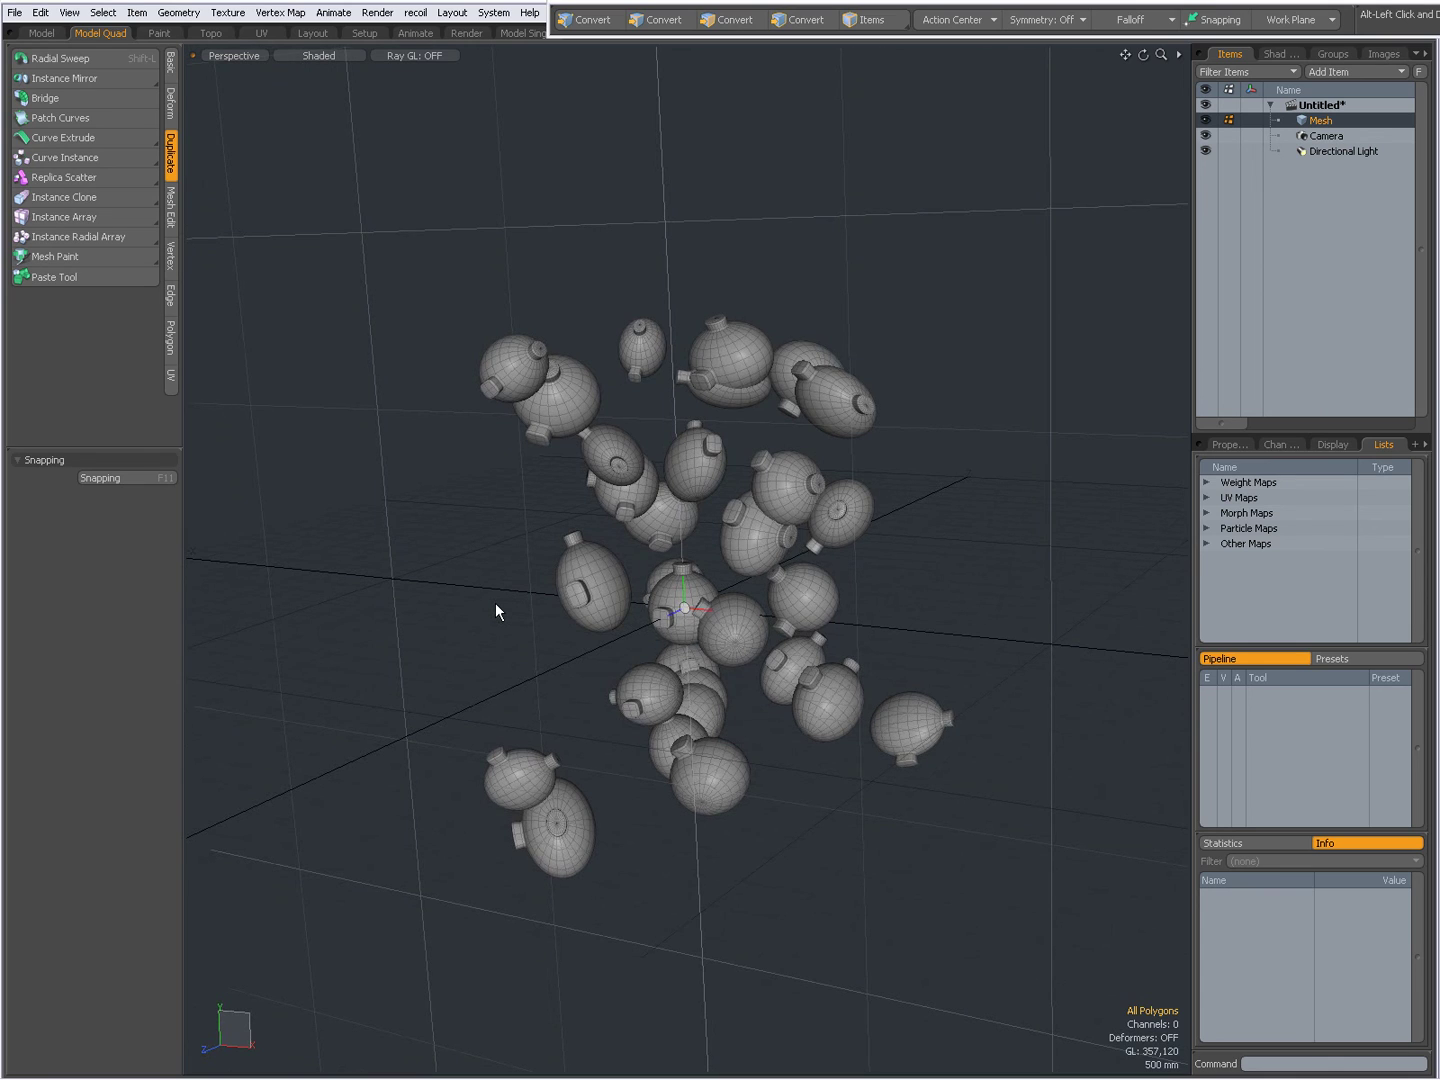
{"action": "key", "text": "alt+Tab"}
{"action": "key", "text": "alt+Tab"}
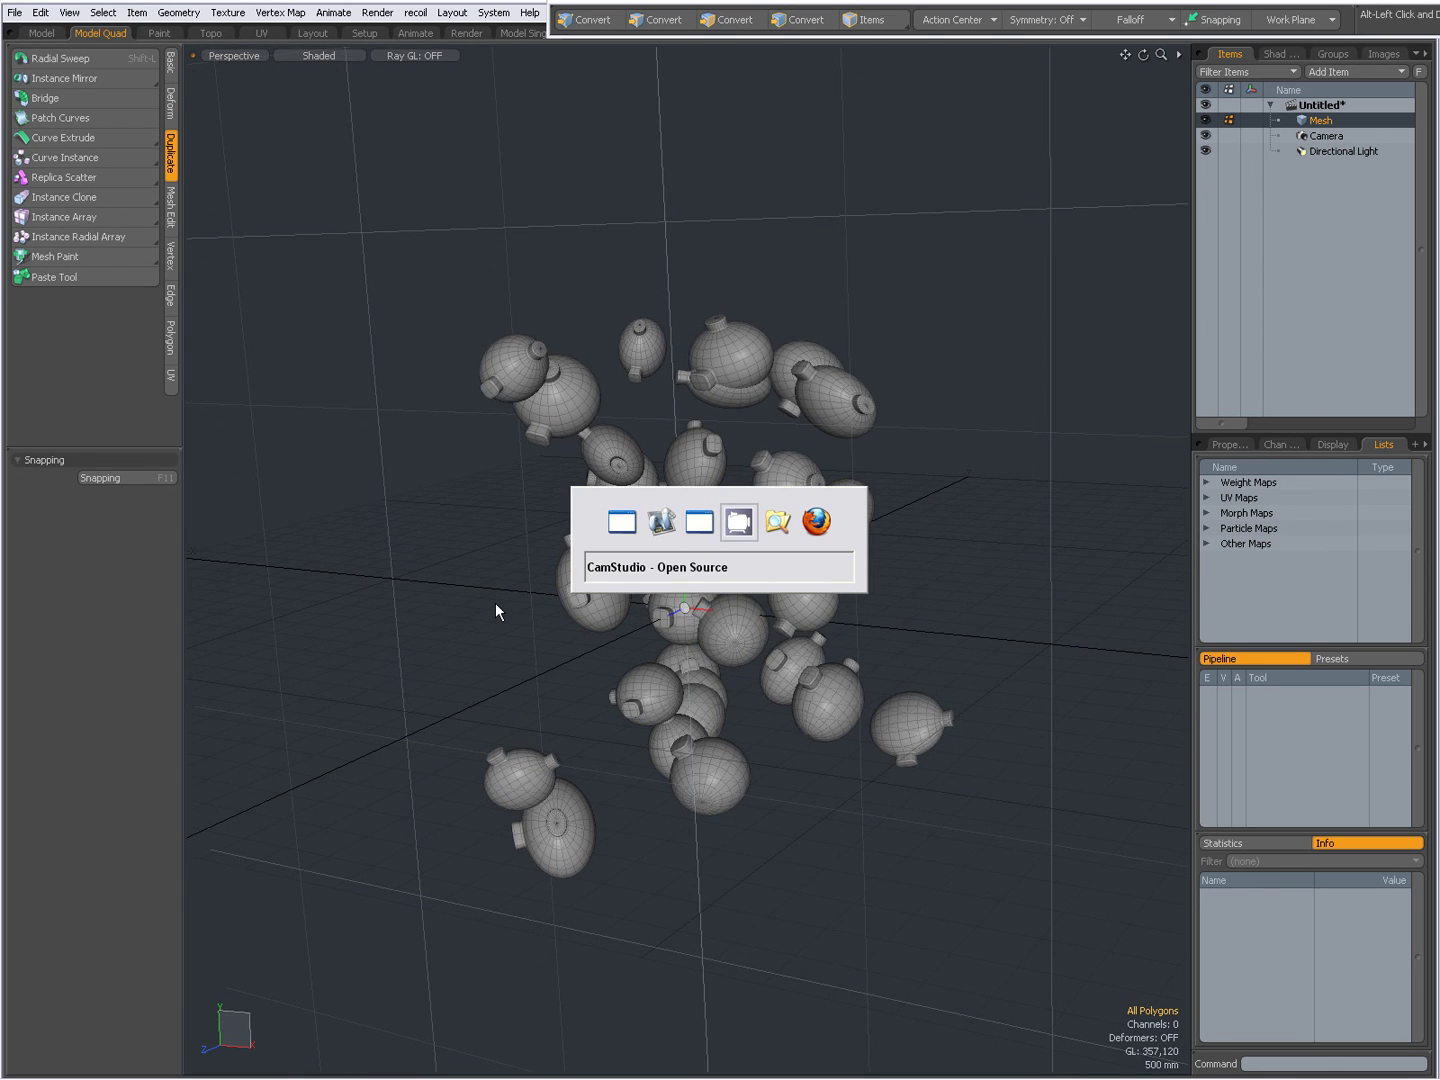